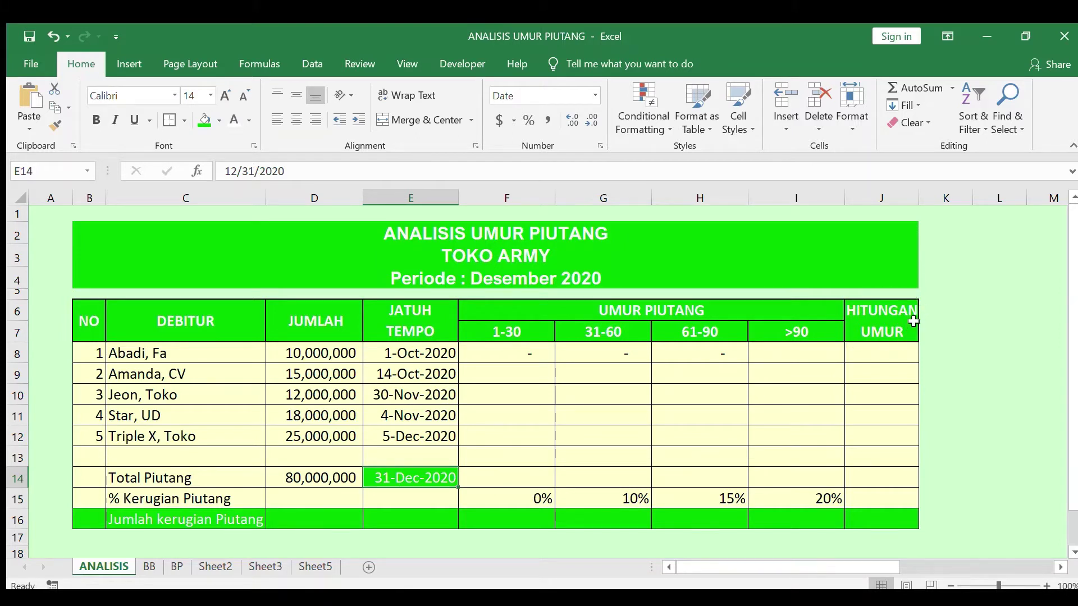
Enter the formula =E14-E8 in J8 to calculate the first debtor's receivable age from its due date.
left_click_drag(413, 353, 404, 443)
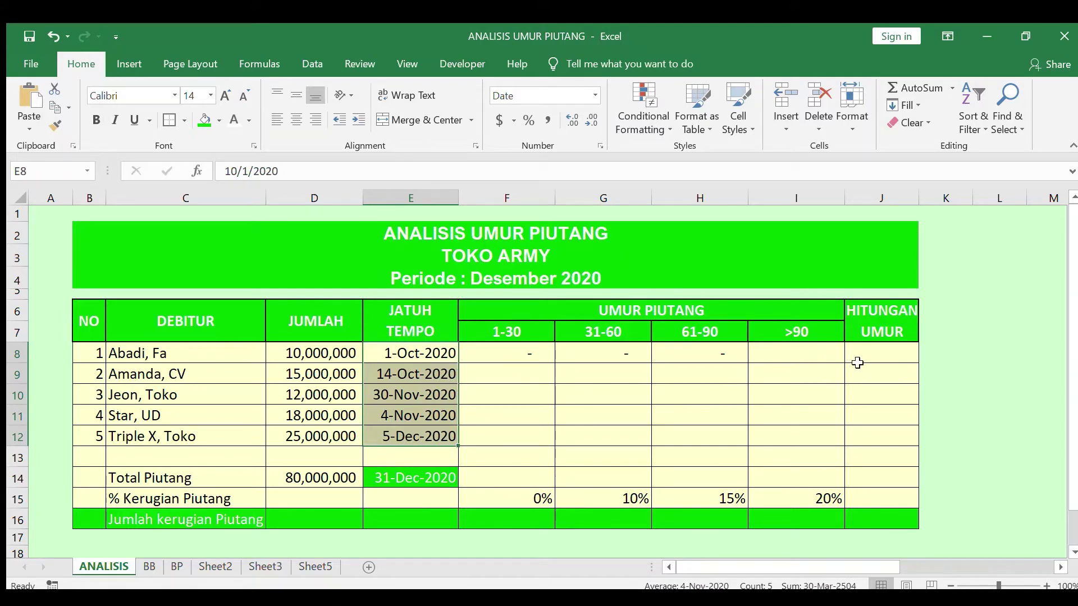
left_click(871, 351)
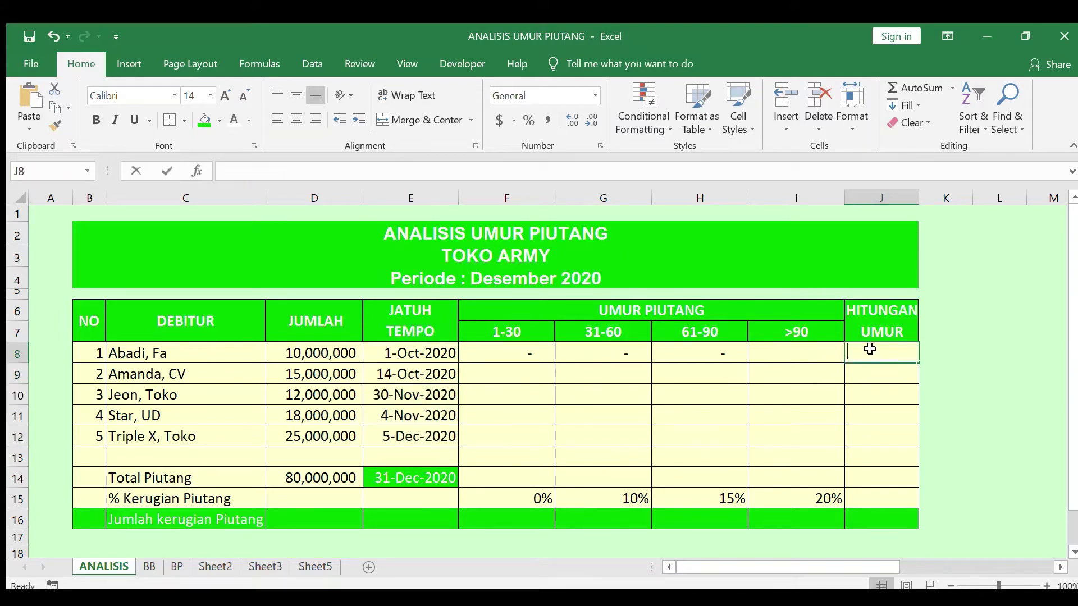
type("=")
left_click(388, 481)
type("-")
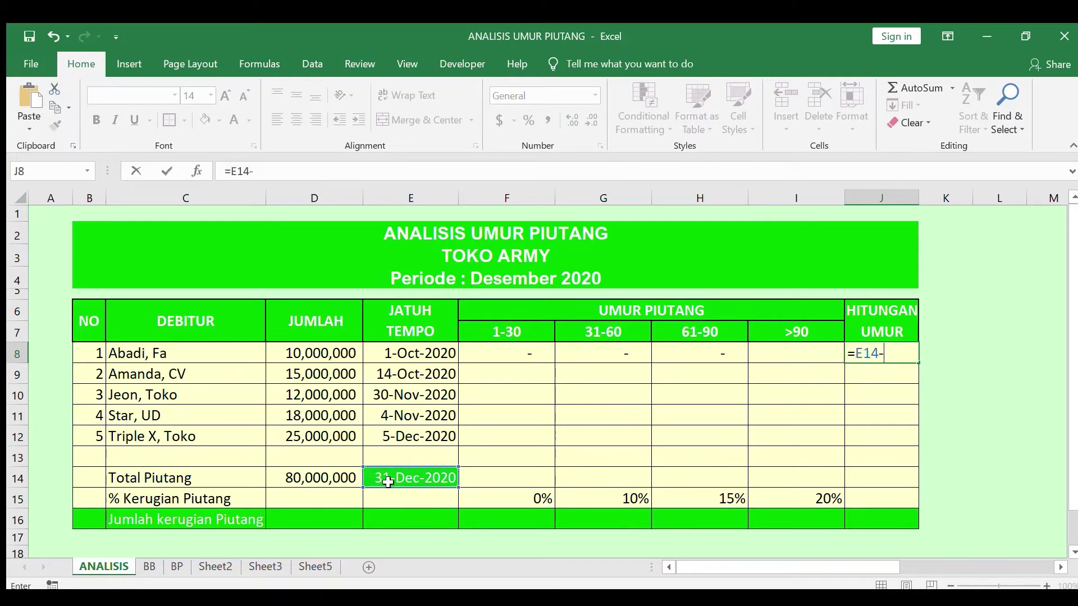
left_click(420, 352)
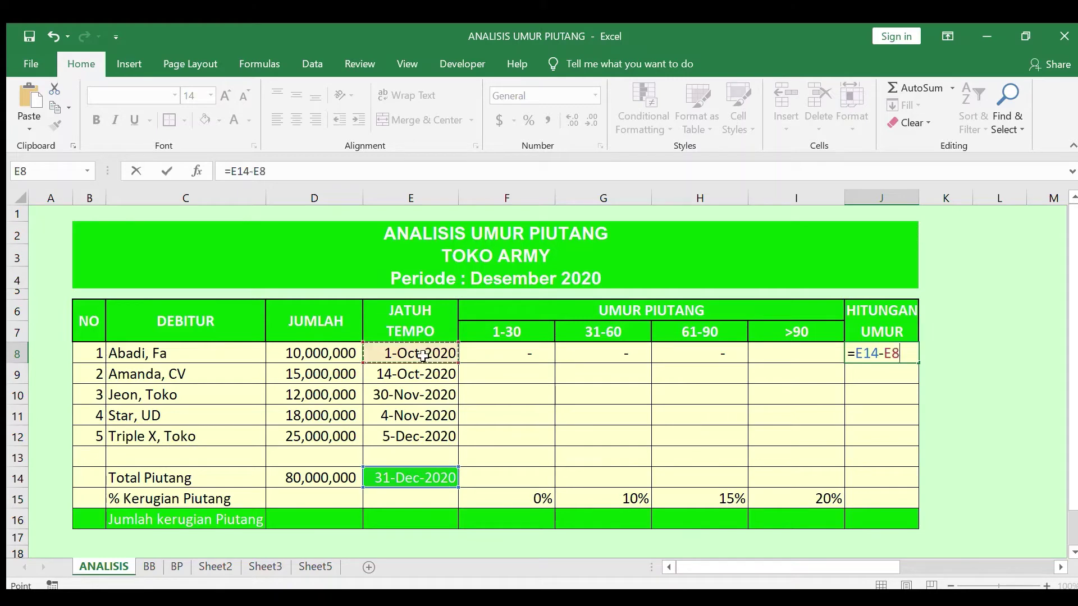
key("Return")
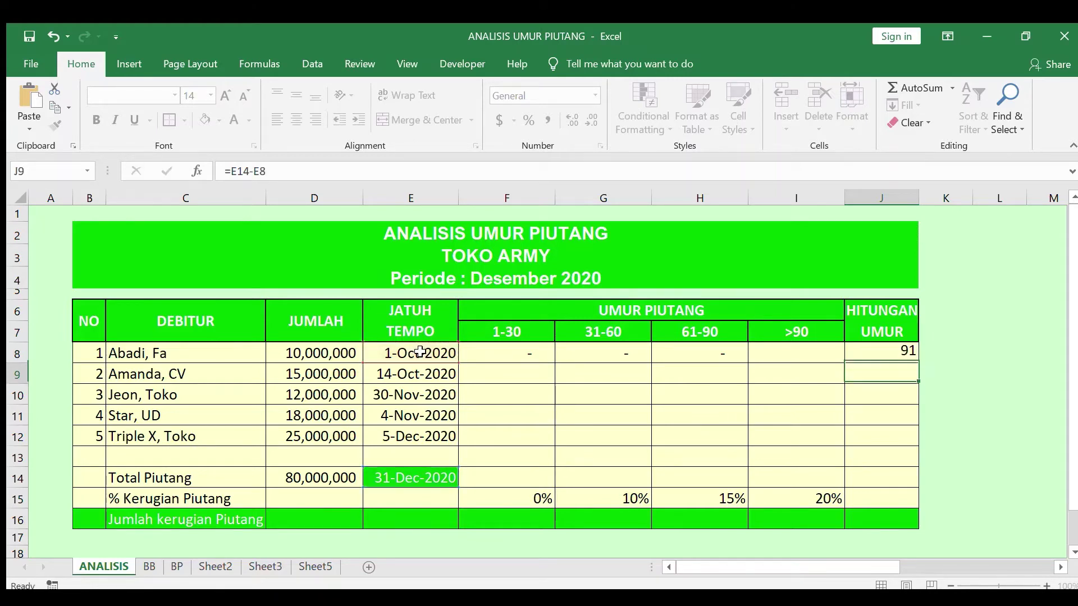
Make the E14 reference in J8 absolute, giving =$E$14-E8, and fill the formula down to J12.
left_click(872, 353)
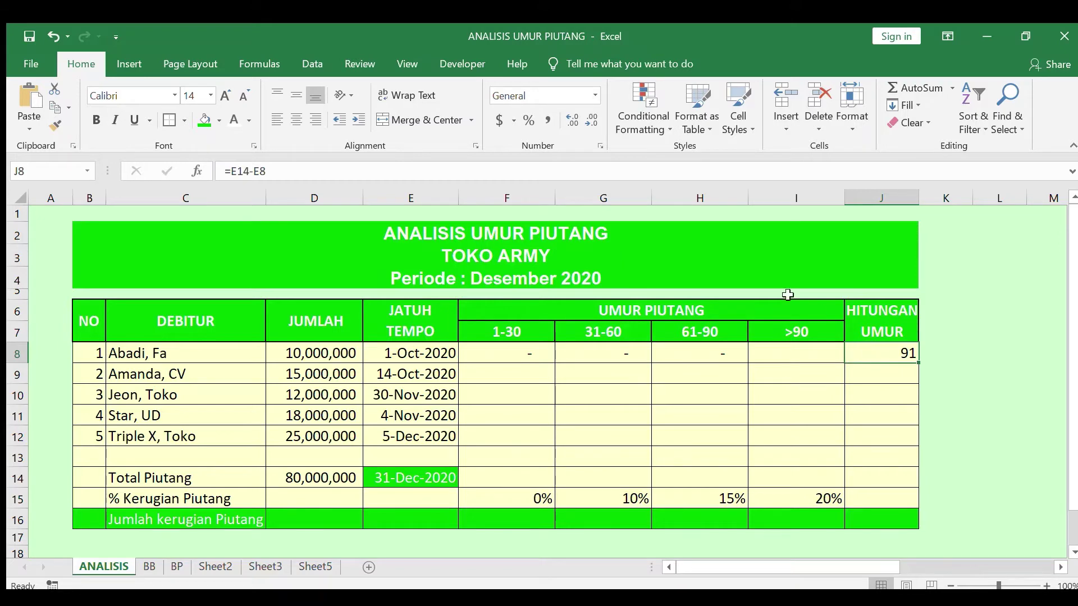
left_click(245, 171)
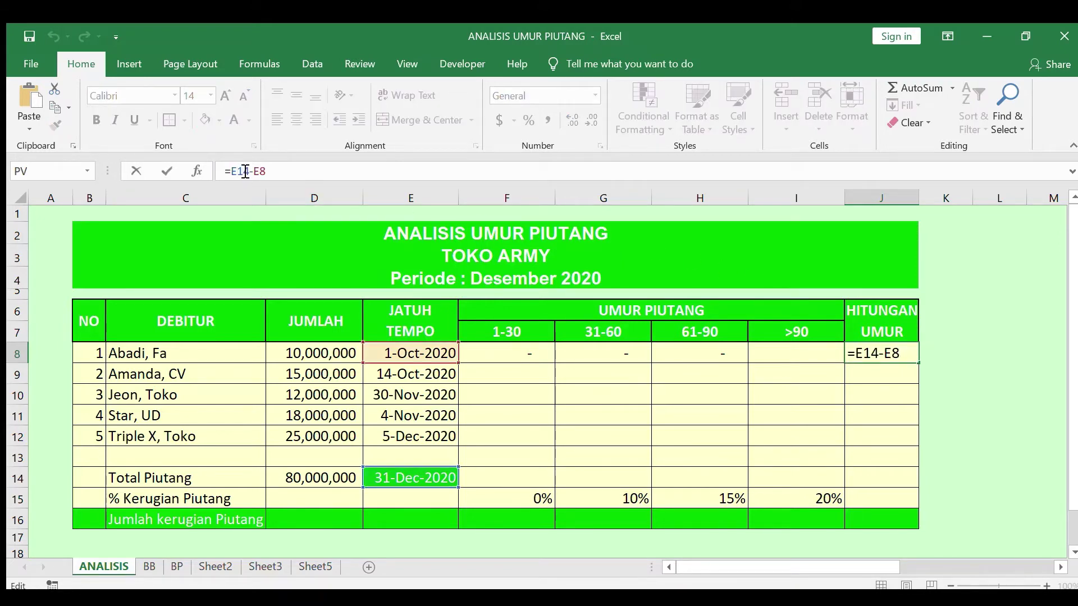
key("F4")
key("ctrl+Return")
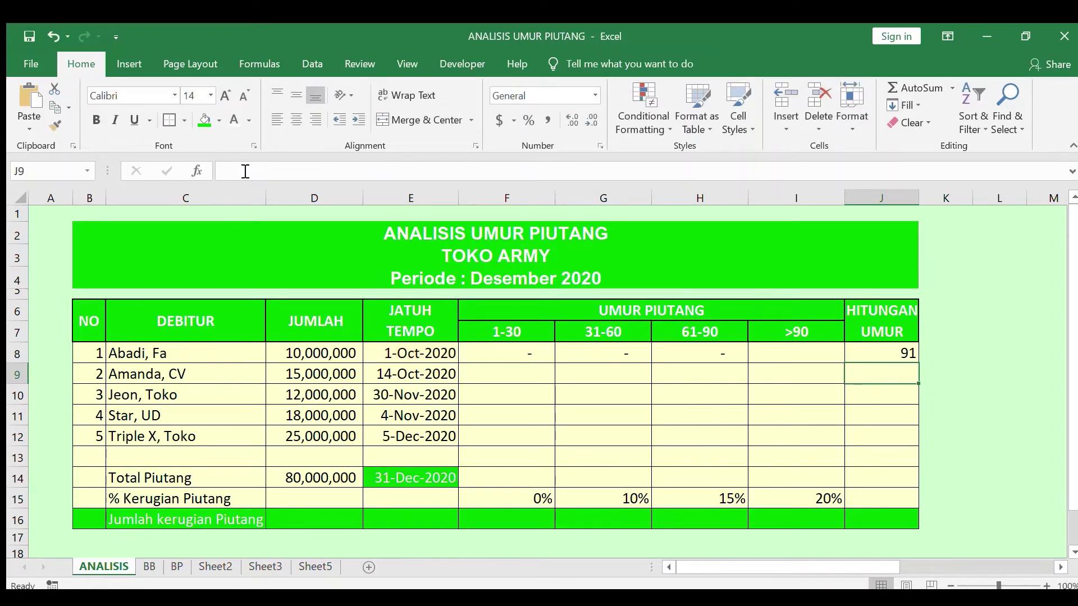
left_click_drag(918, 362, 893, 448)
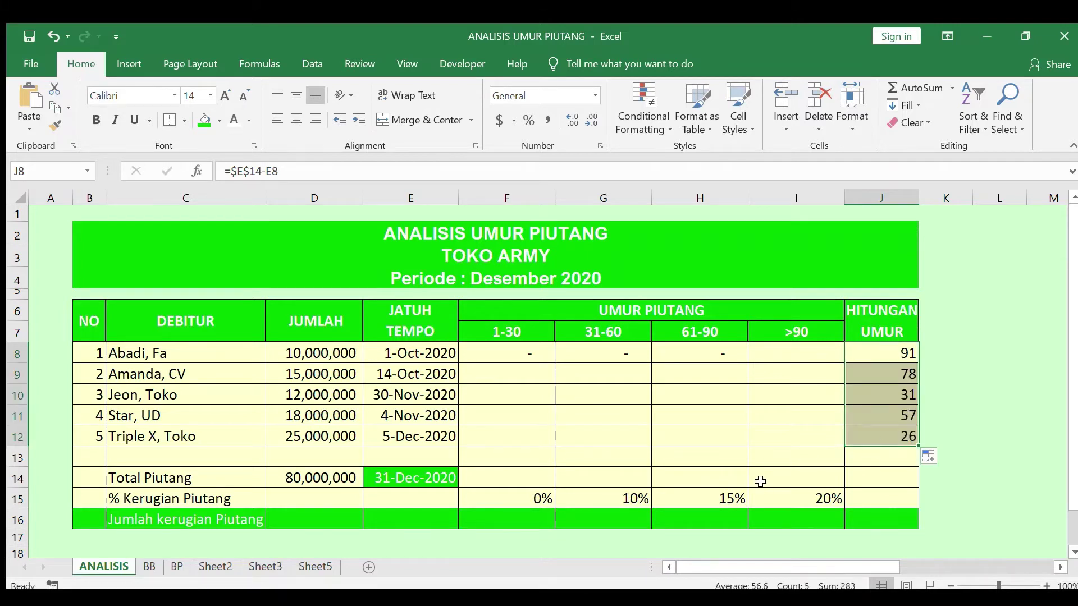
Examine the calculated age in the HITUNGAN UMUR column for each of the five debtors.
left_click(907, 372)
left_click(907, 351)
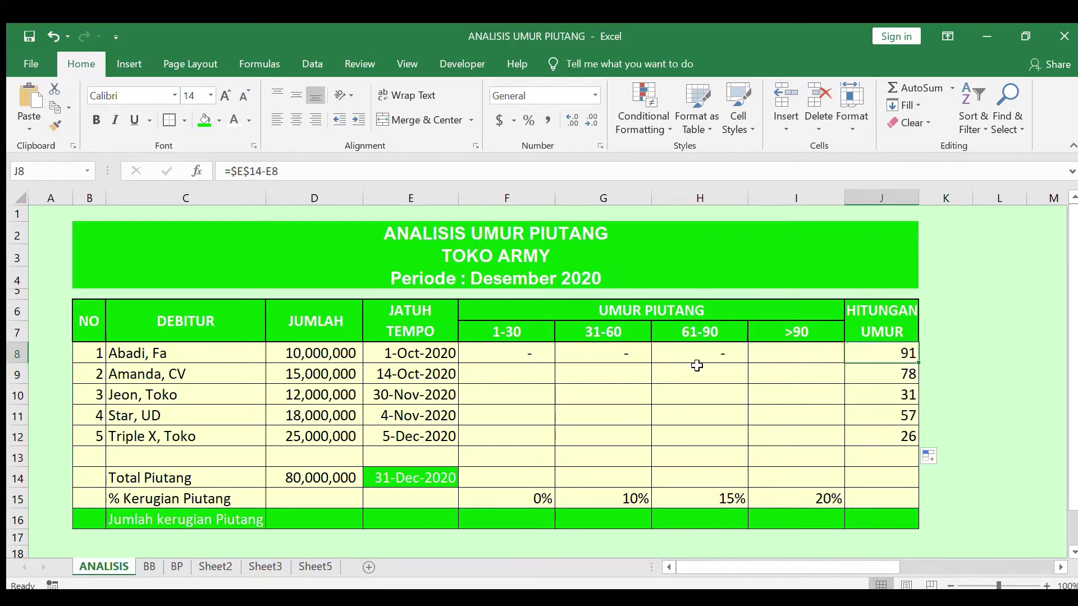
left_click(234, 360)
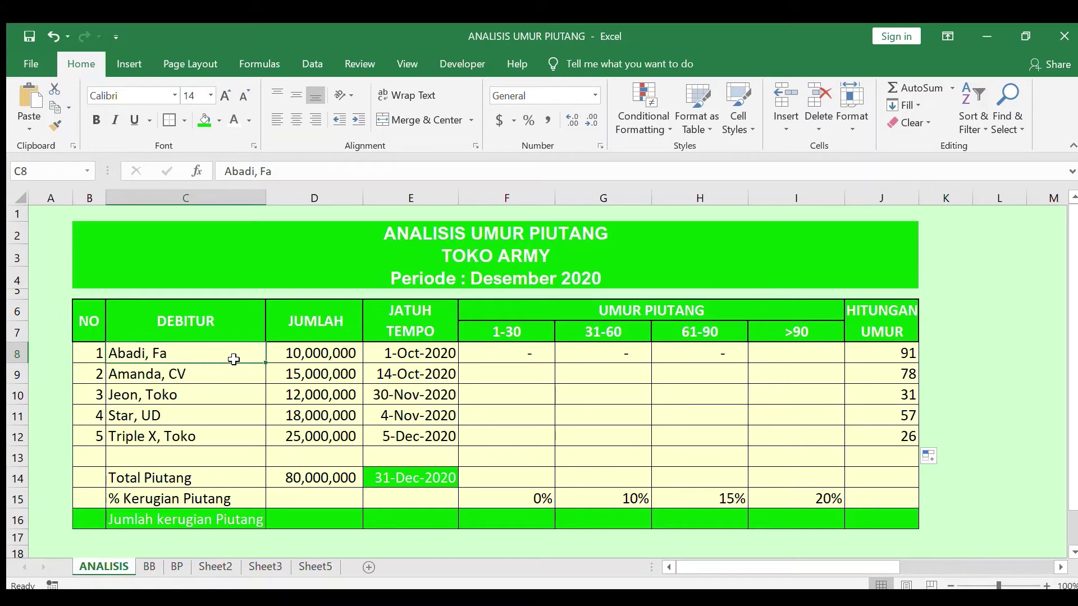
left_click(908, 352)
left_click(184, 378)
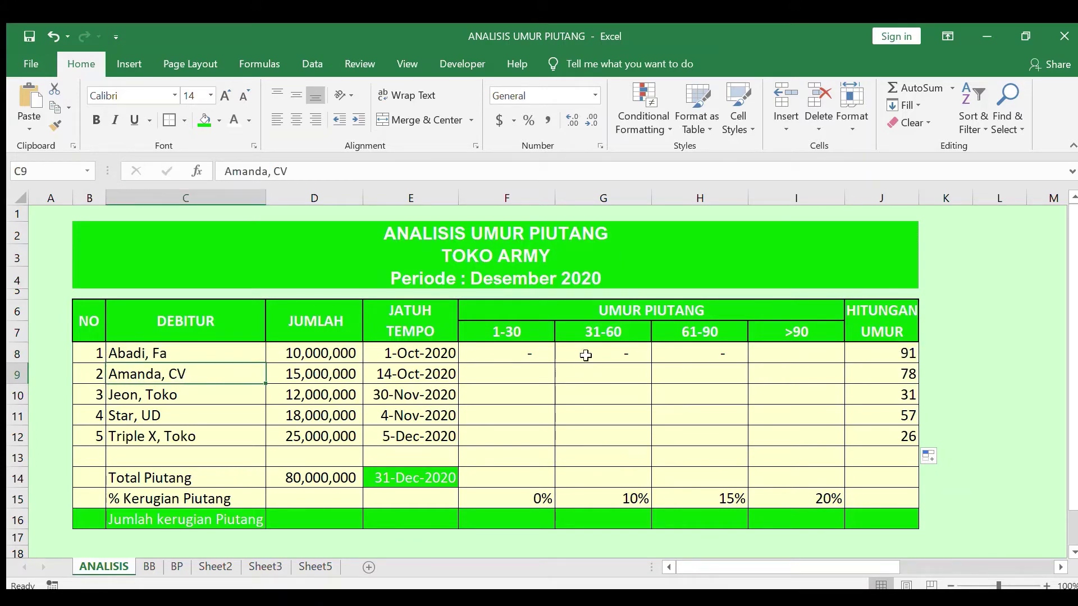
left_click(892, 370)
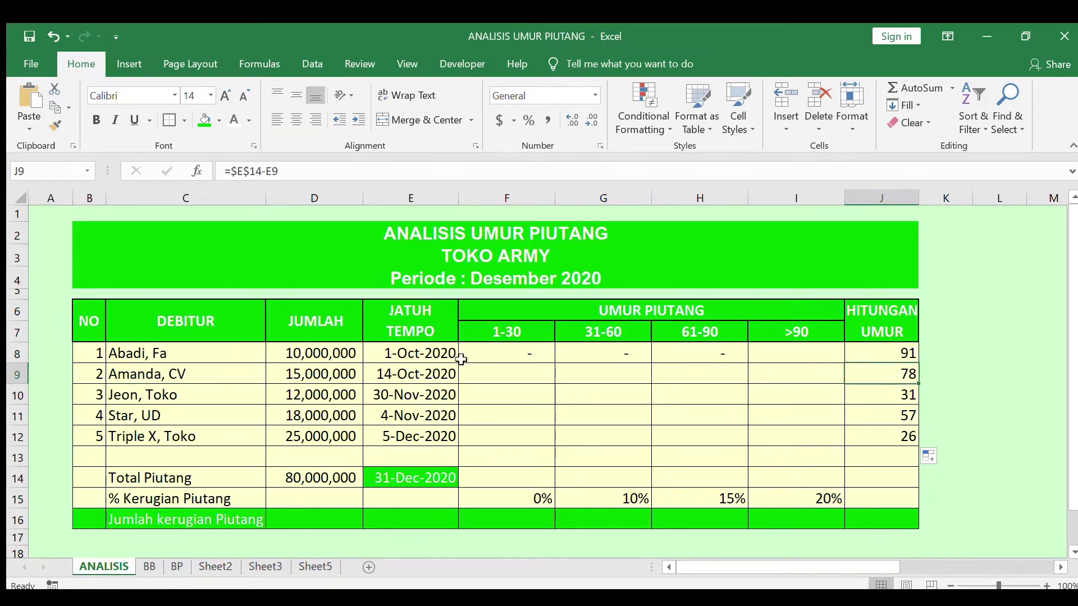
left_click(175, 397)
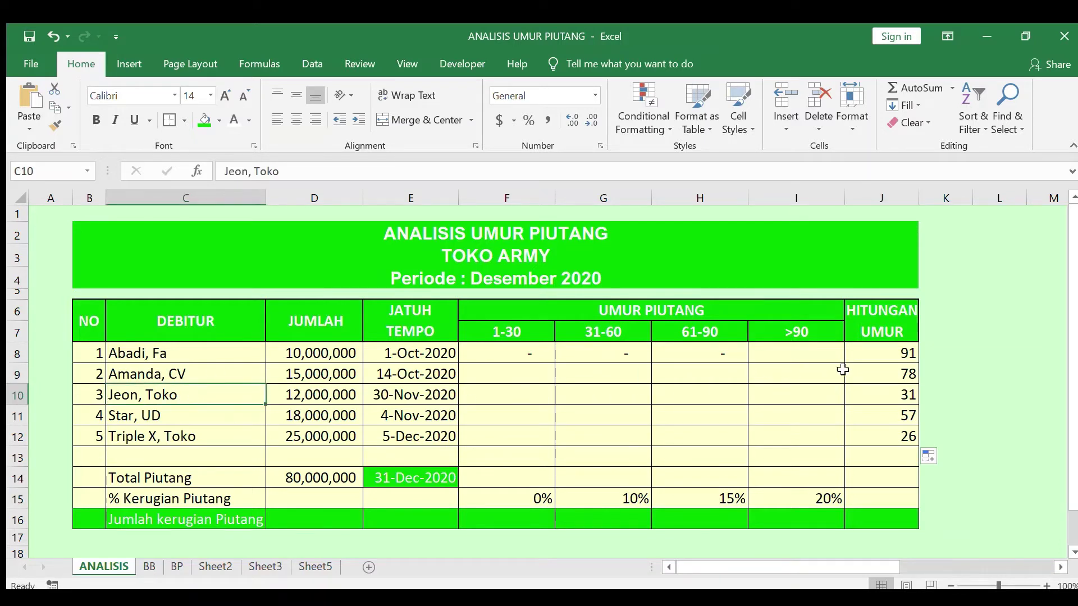
left_click(893, 394)
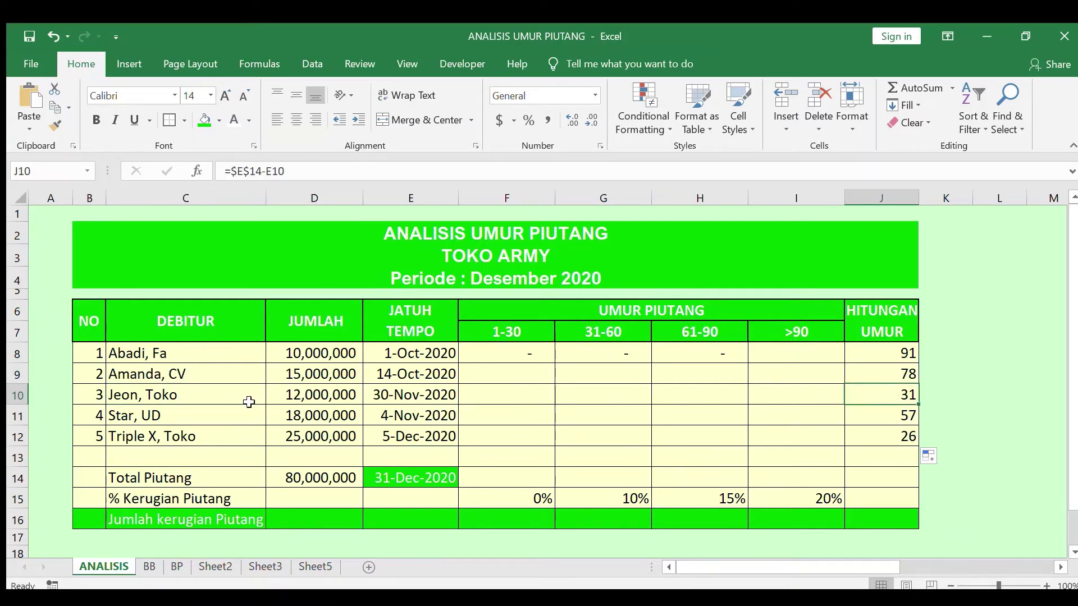
left_click(214, 414)
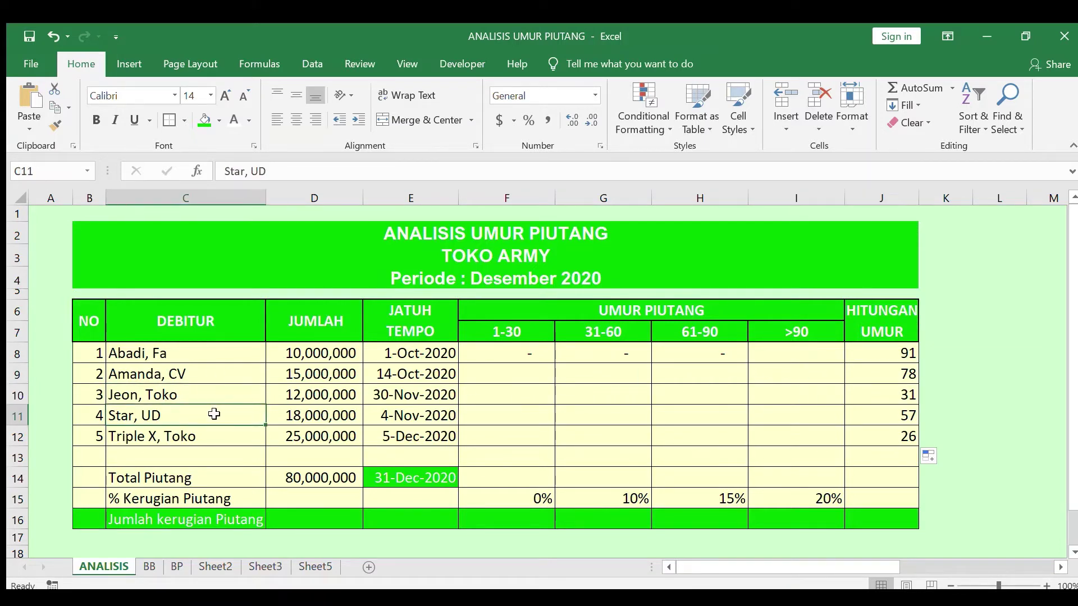
left_click(896, 414)
left_click(229, 441)
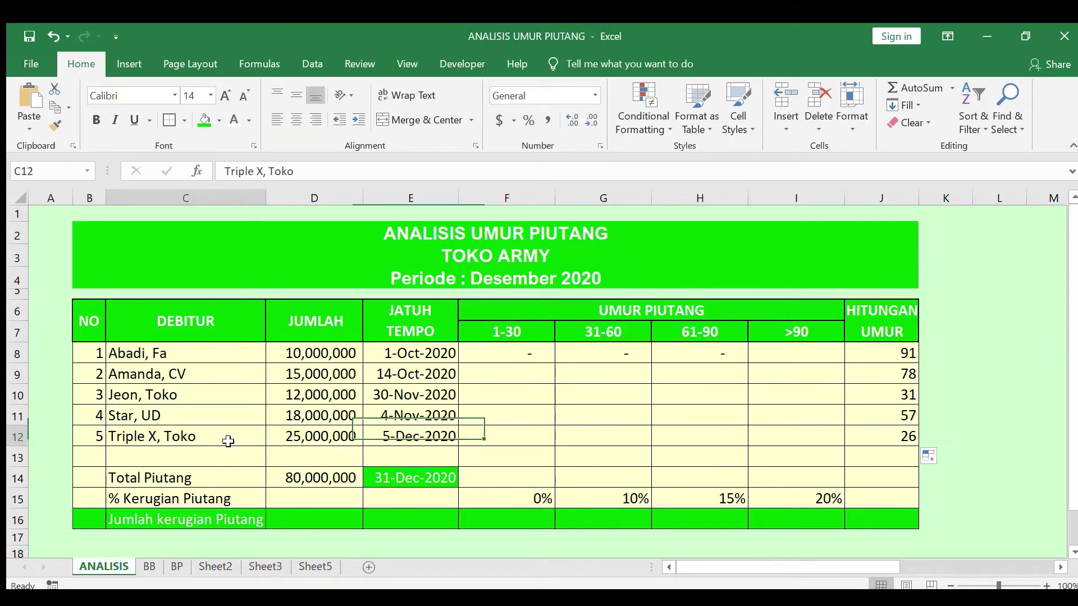
left_click(873, 436)
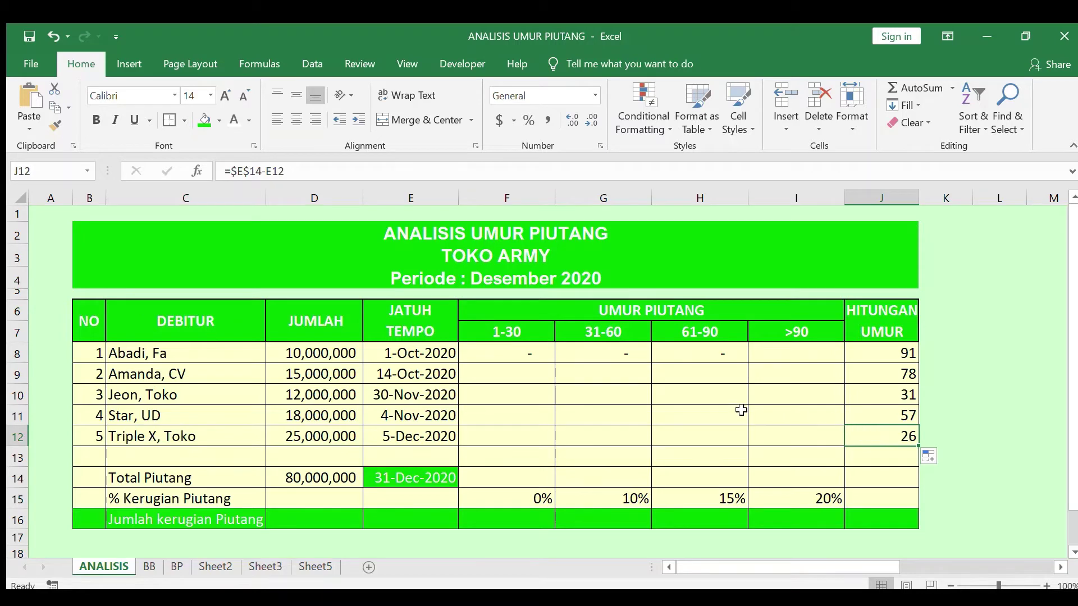
Review the 1-30 day formula =IF(AND(J8>0,J8<31),D8,0) in F8 and fill it down to F12.
left_click(516, 356)
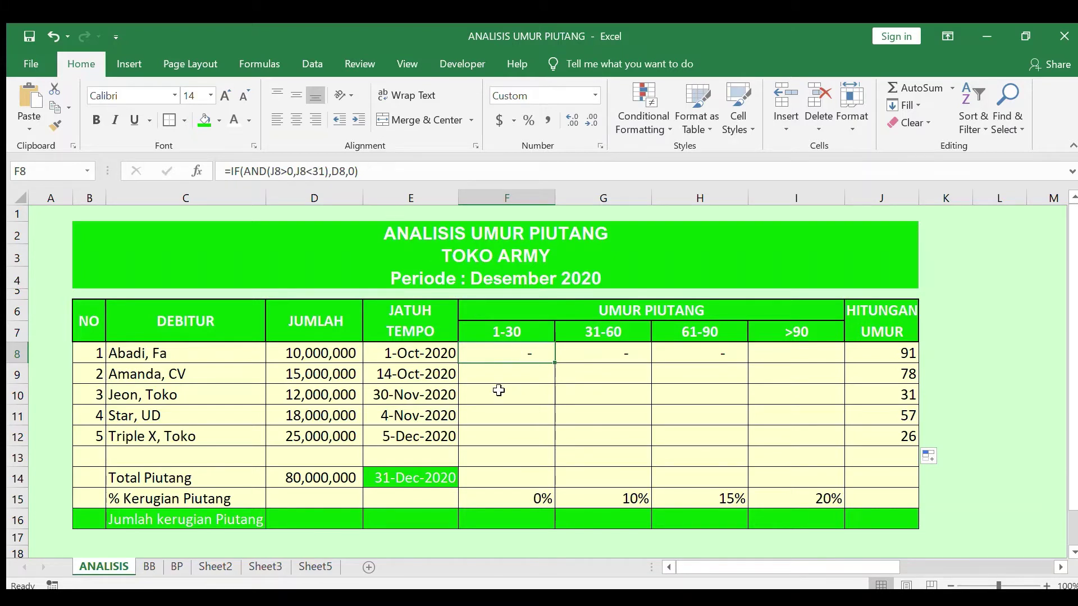
left_click(536, 334)
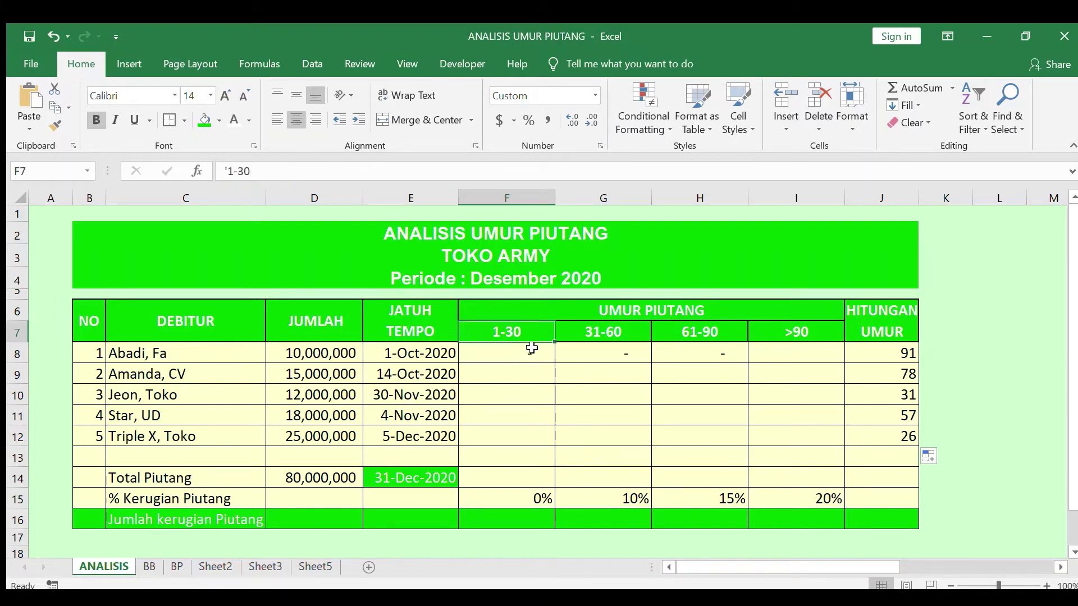
left_click(503, 351)
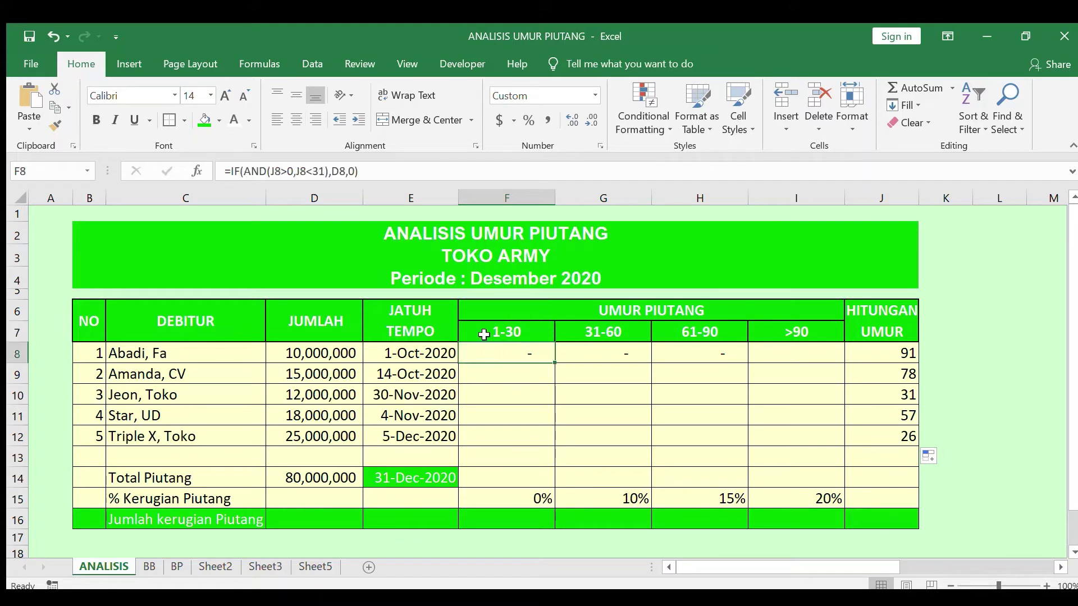
left_click_drag(401, 178, 220, 182)
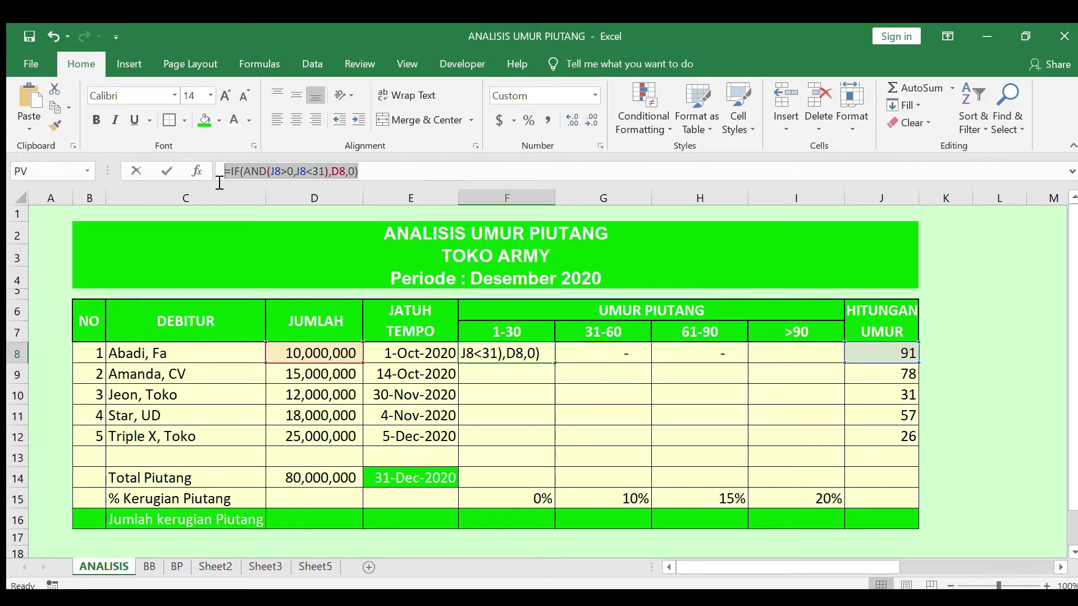
left_click(373, 176)
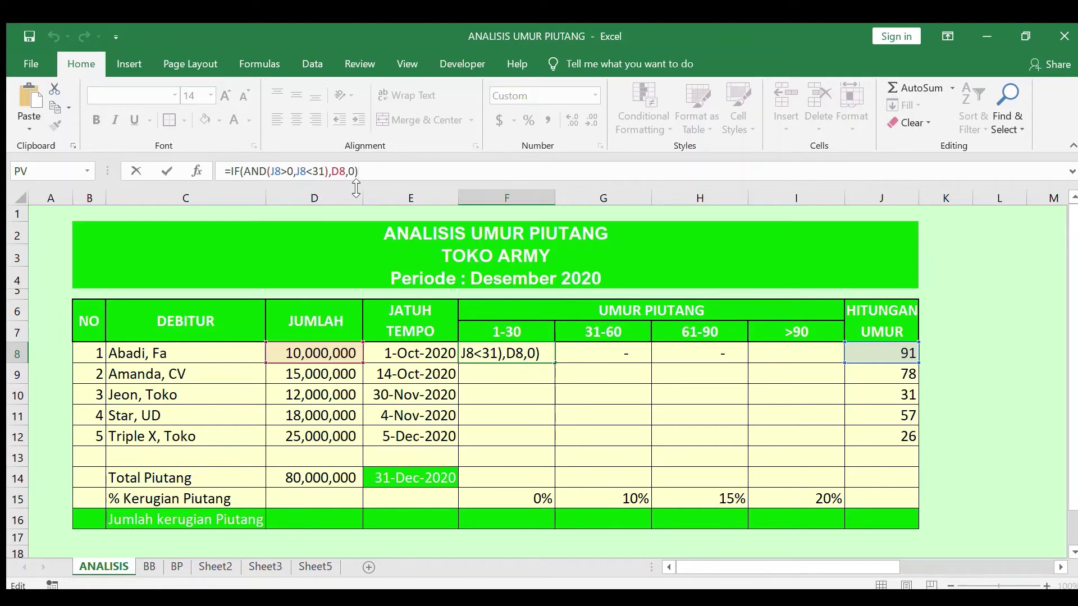
key("Return")
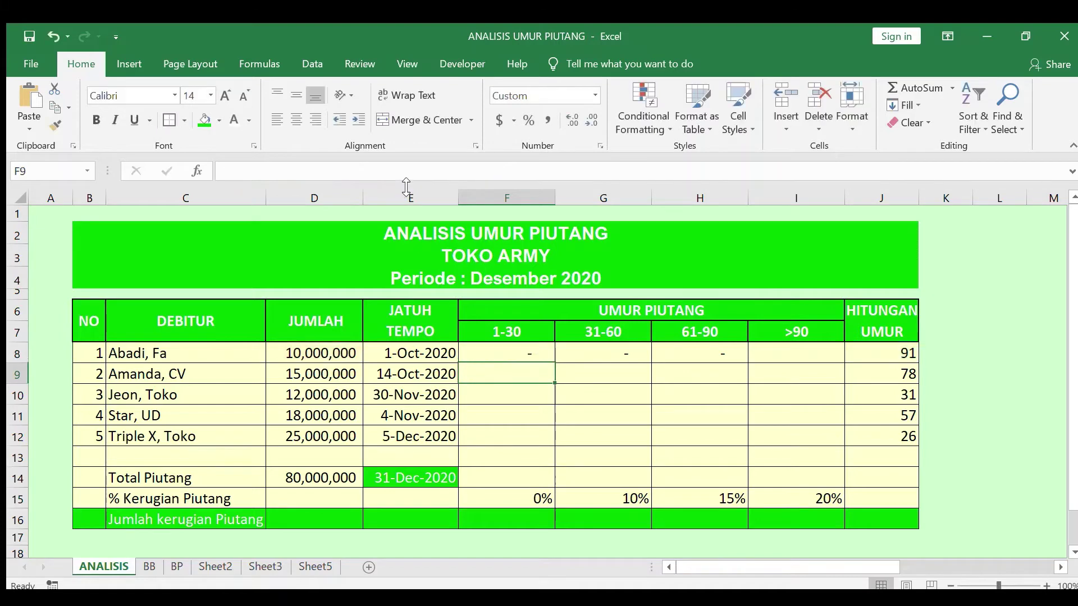
left_click(515, 346)
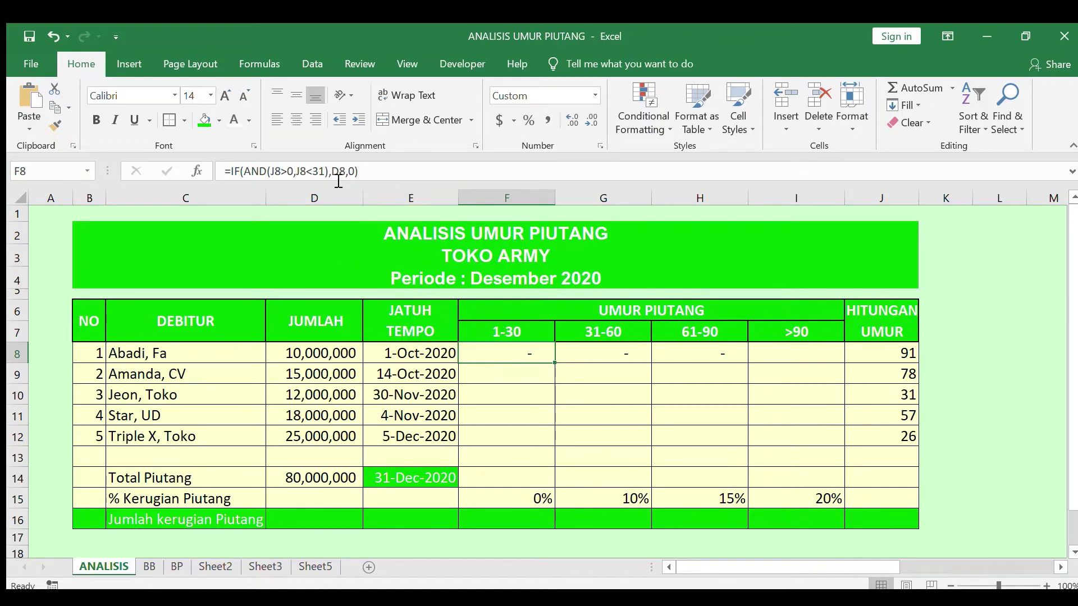
left_click(301, 355)
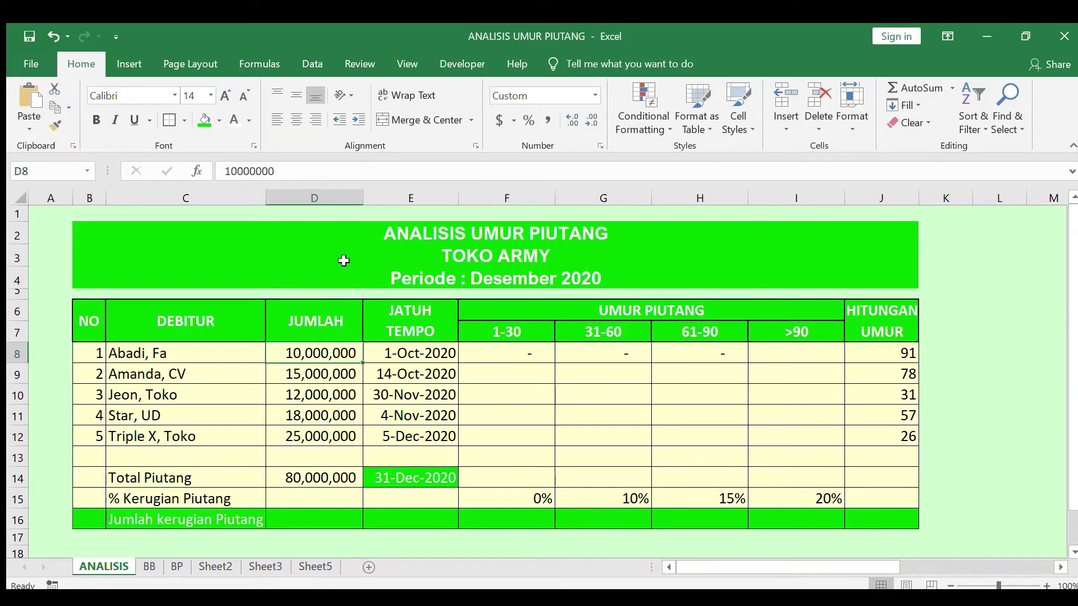
left_click(494, 354)
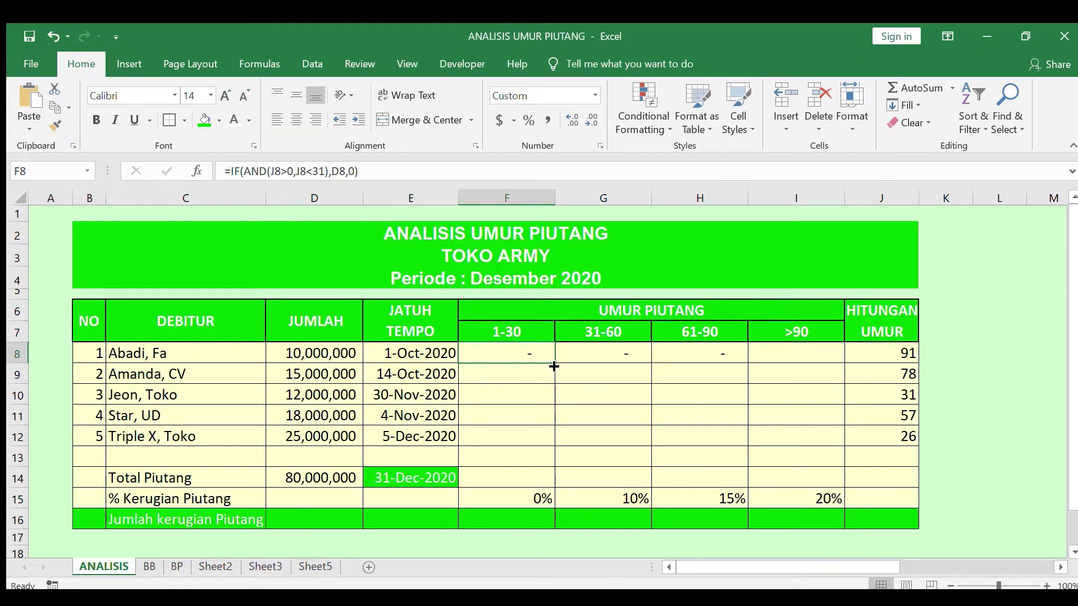
left_click_drag(555, 366, 554, 443)
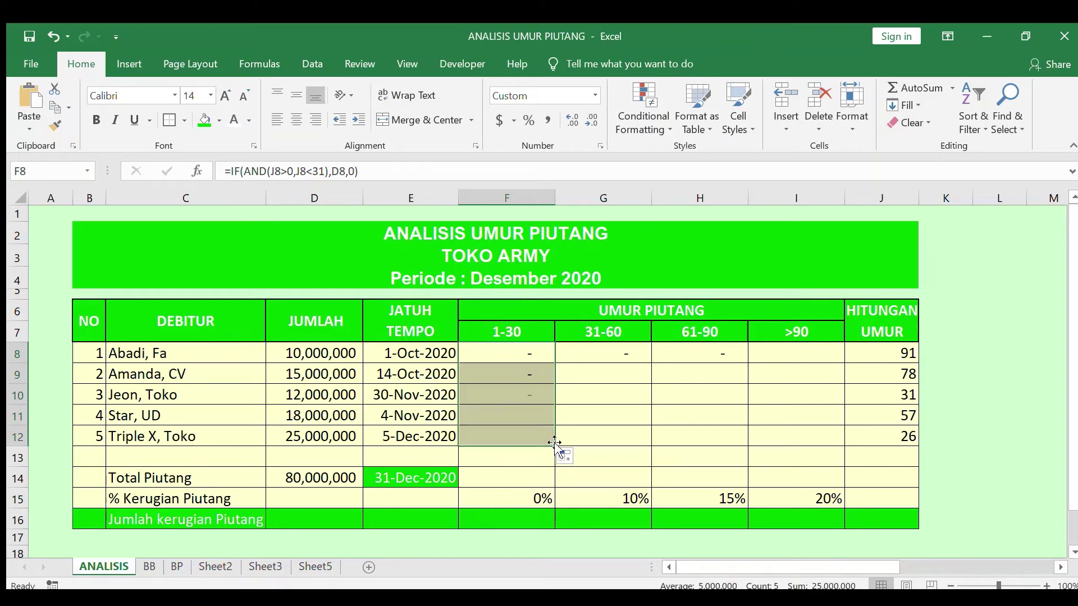
Review the 31-60 day formula =IF(AND(J8>30,J8<61),D8,0) in G8 and fill it down to G12.
left_click(613, 357)
left_click(387, 171)
left_click_drag(387, 171, 219, 172)
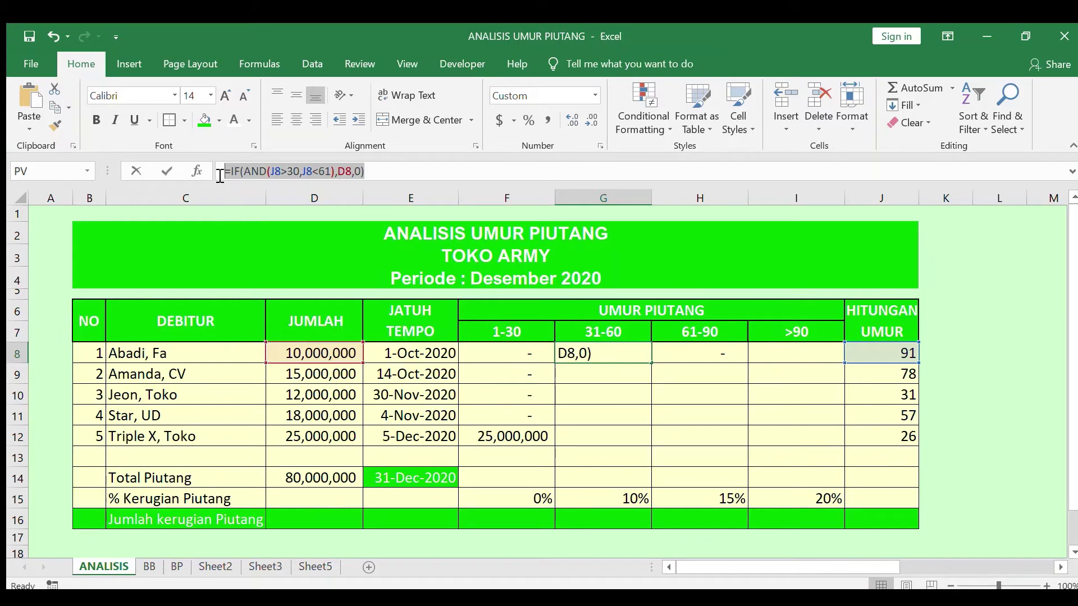
left_click(383, 167)
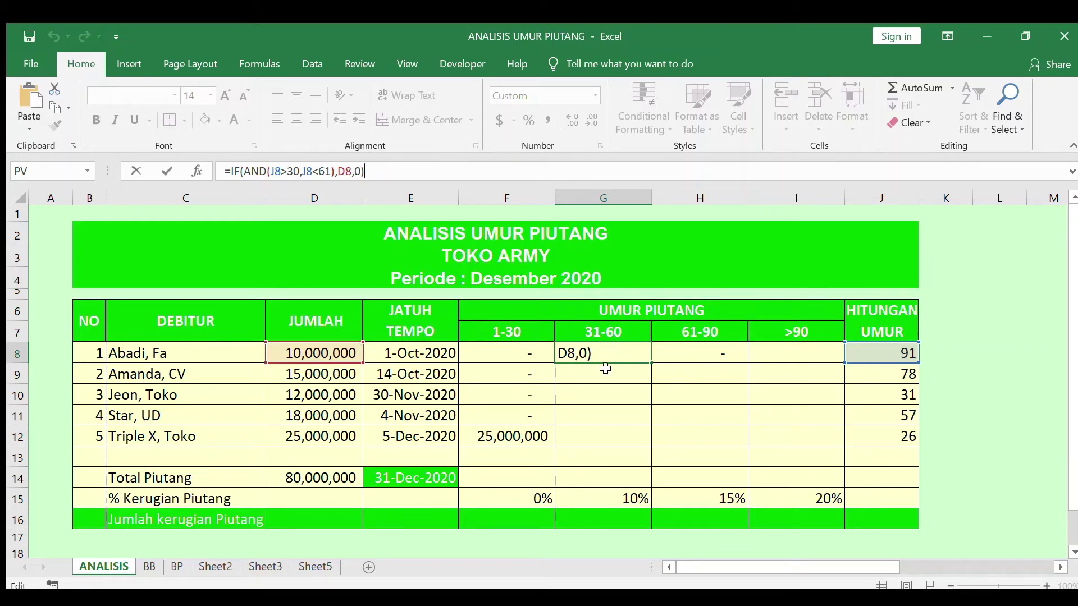
key("Return")
left_click(617, 352)
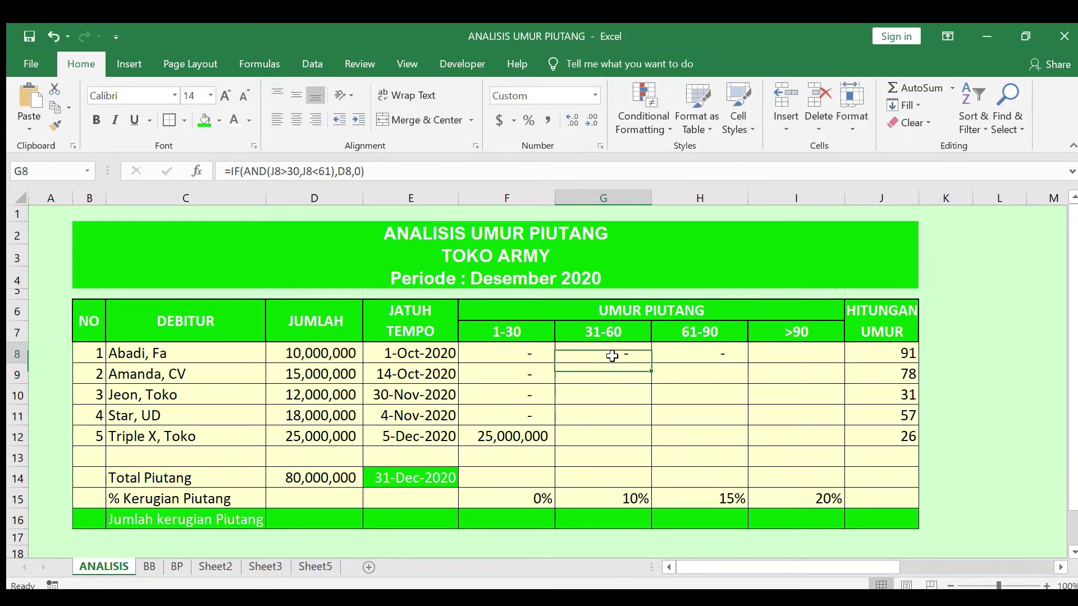
left_click_drag(652, 362, 631, 449)
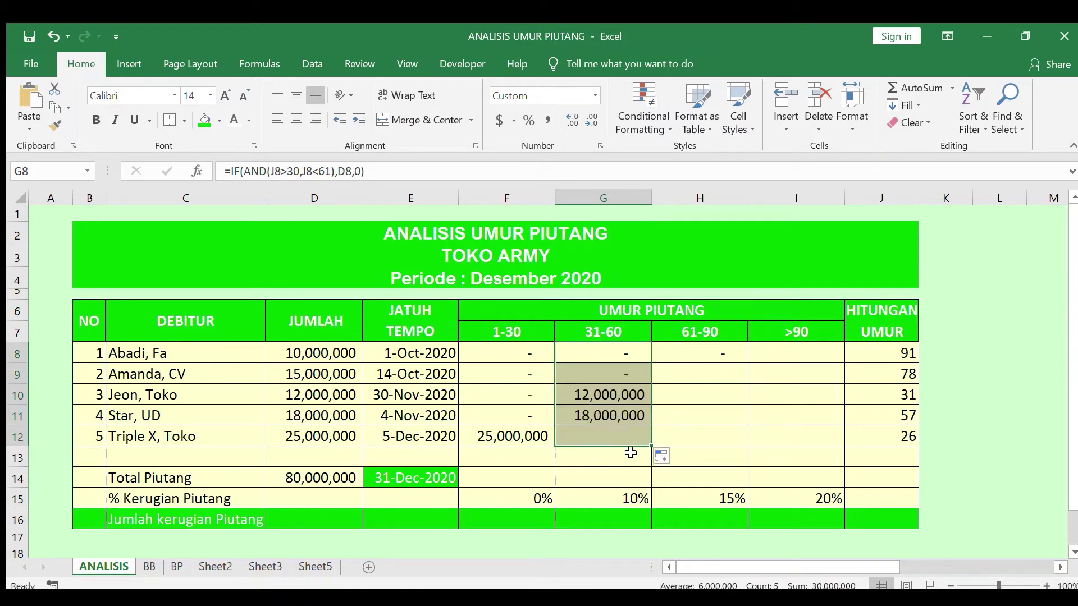
Review the 61-90 day formula =IF(AND(J8>60,J8<91),D8,0) in H8 and fill it down to H12.
left_click(705, 349)
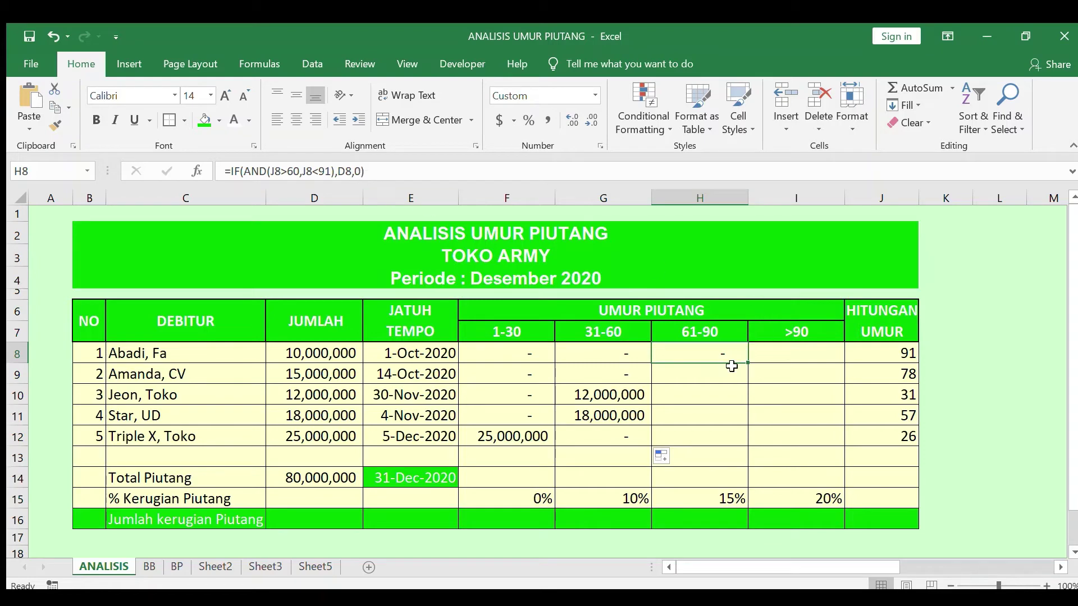
key("Down")
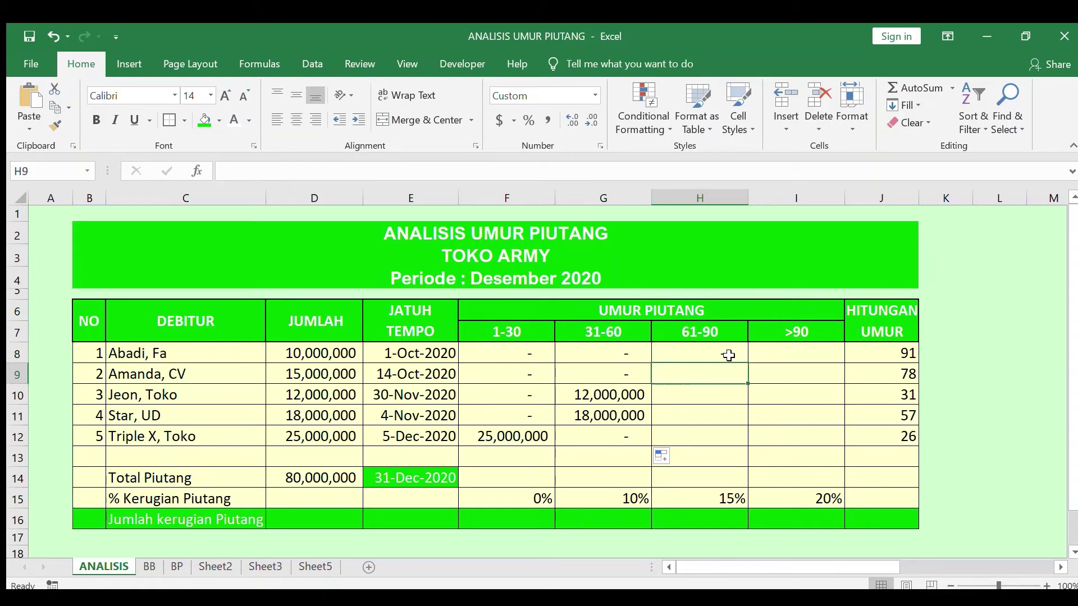
left_click(728, 356)
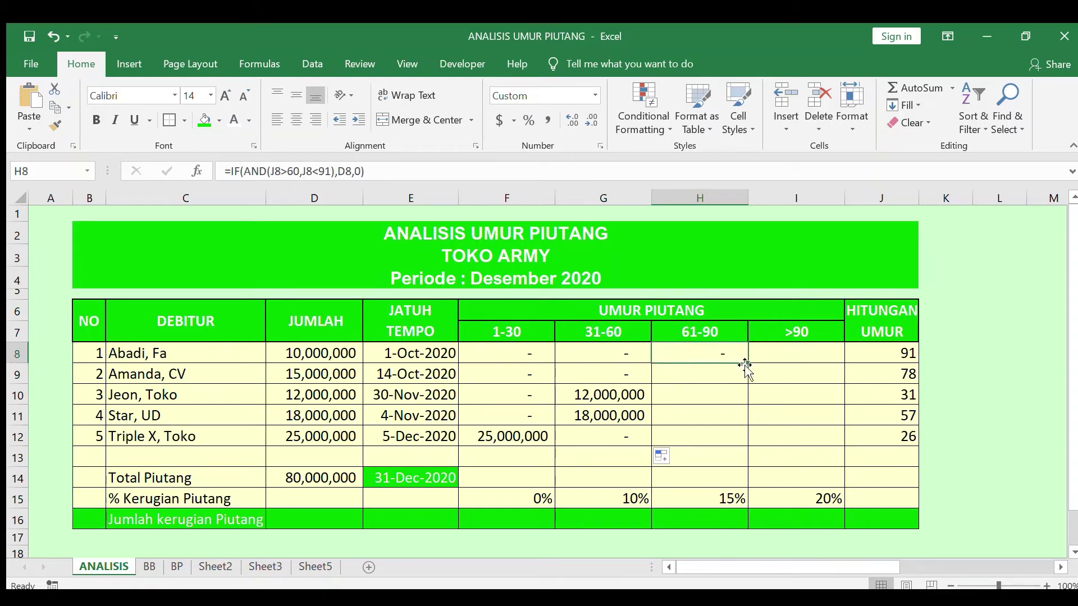
left_click_drag(746, 366, 736, 441)
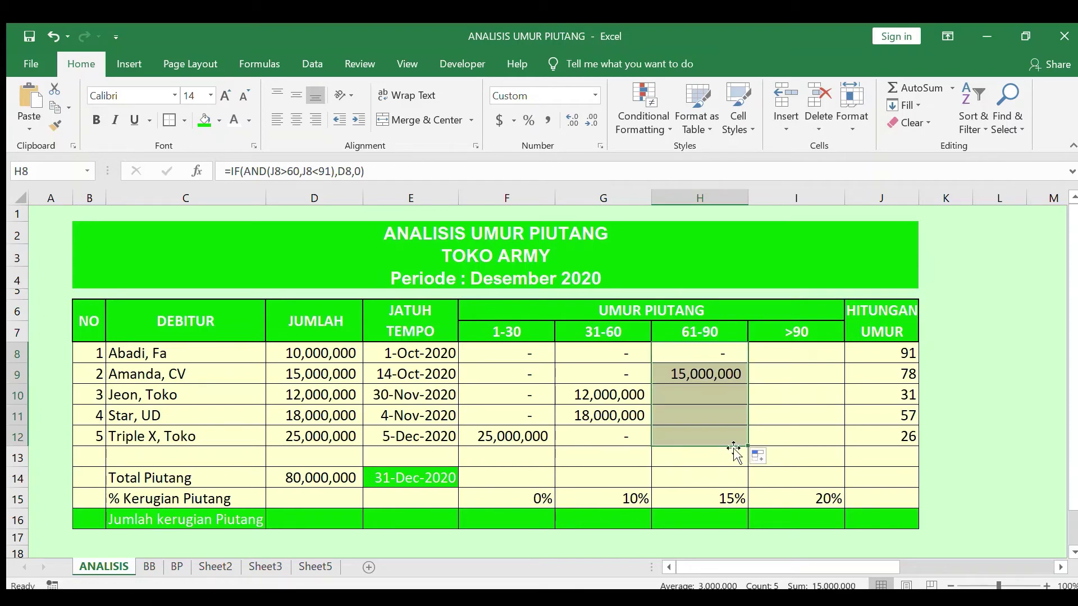
Enter =IF(J8>90,D8,0) in I8 for the >90 day bracket and fill it down to I12.
left_click(801, 355)
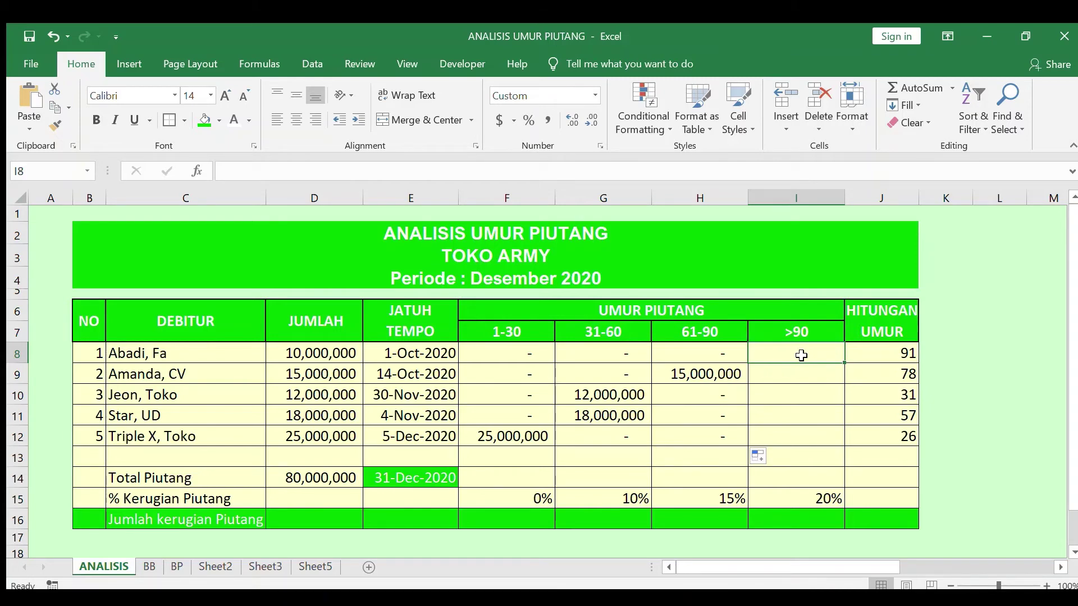
type("=if")
key("Tab")
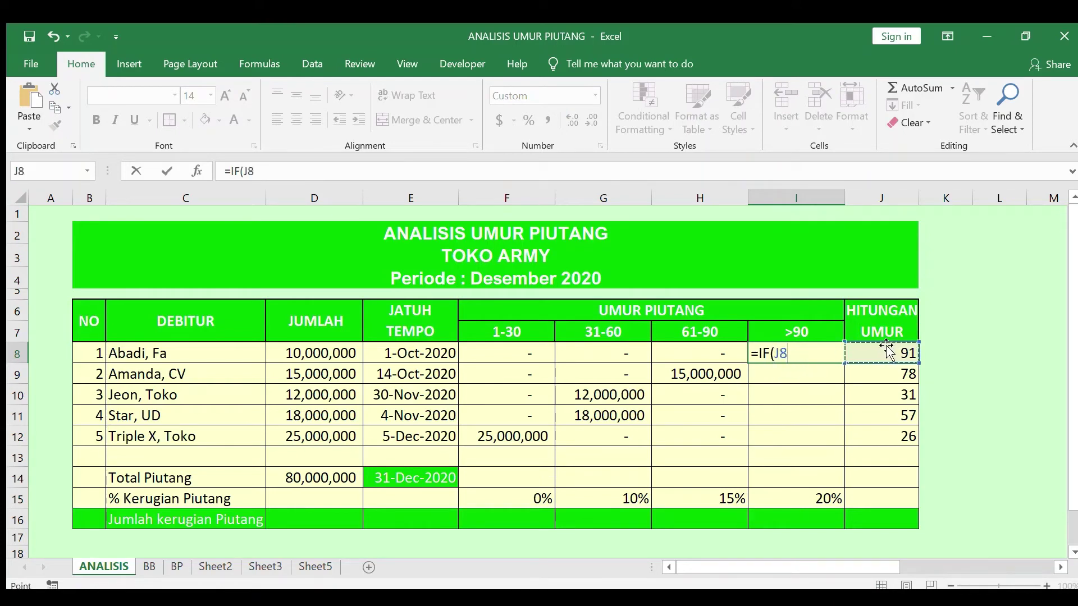
type(">90,")
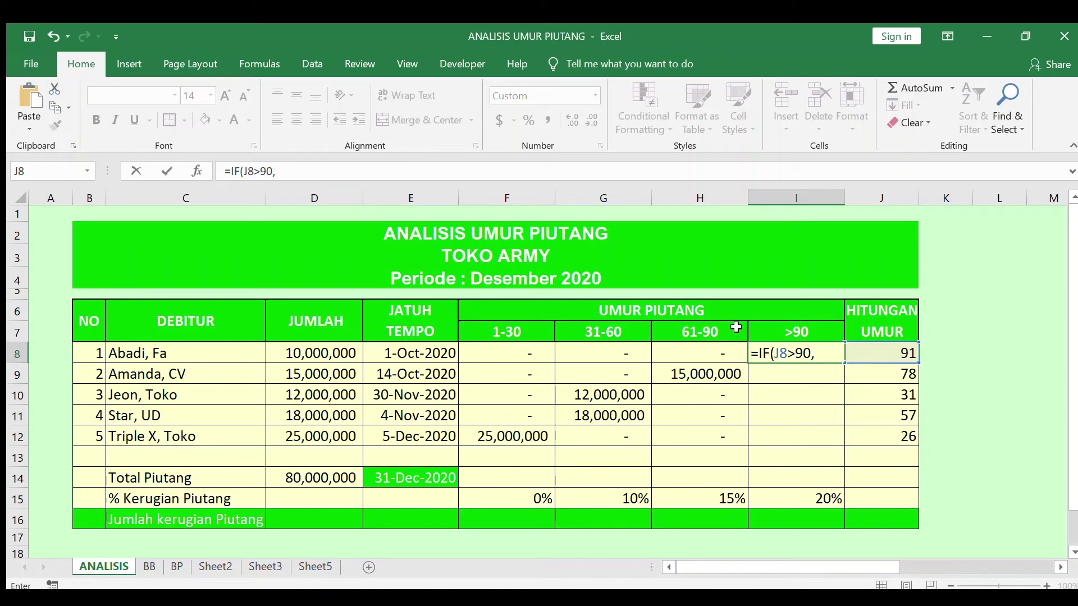
left_click(321, 355)
type(",")
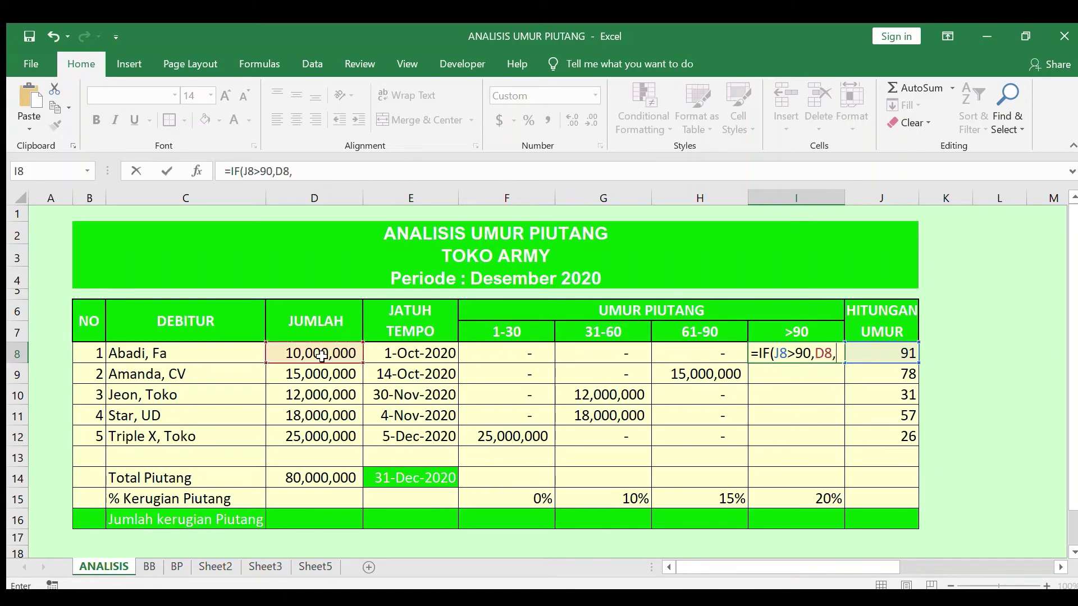
type("0")
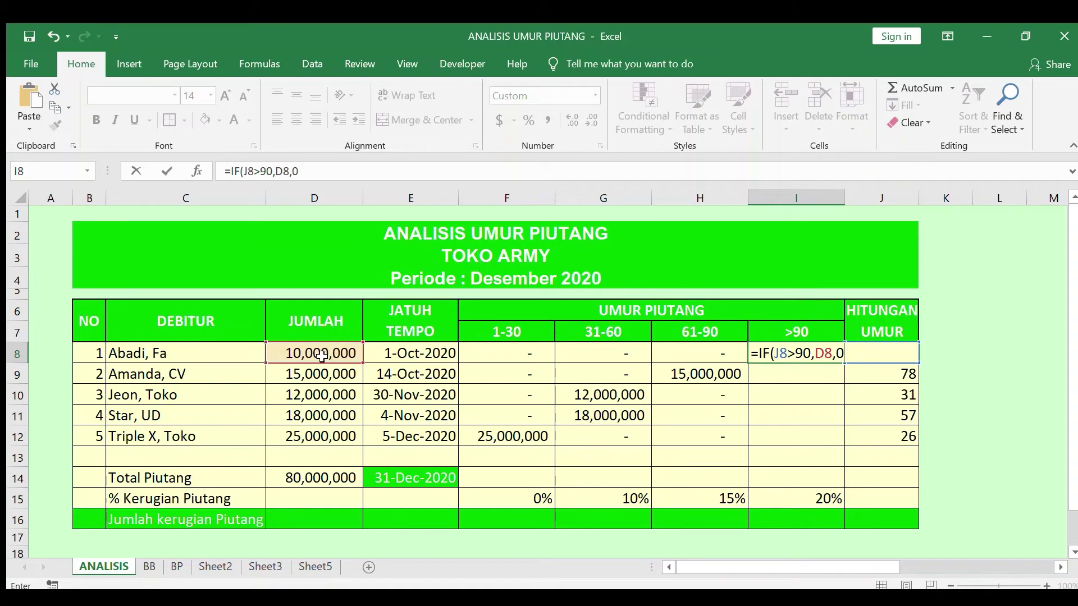
key("Return")
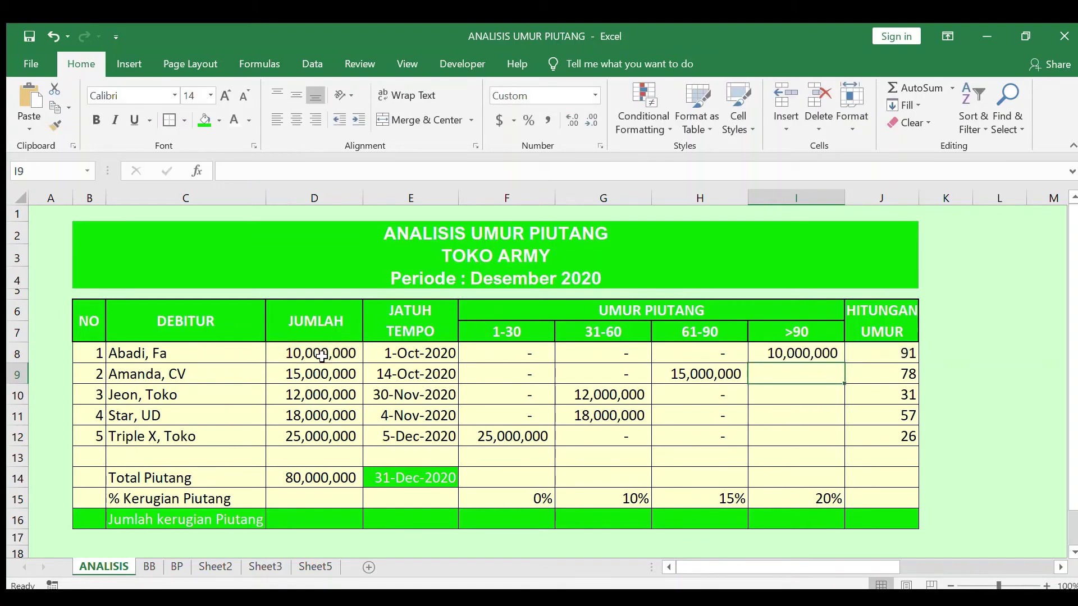
left_click(827, 353)
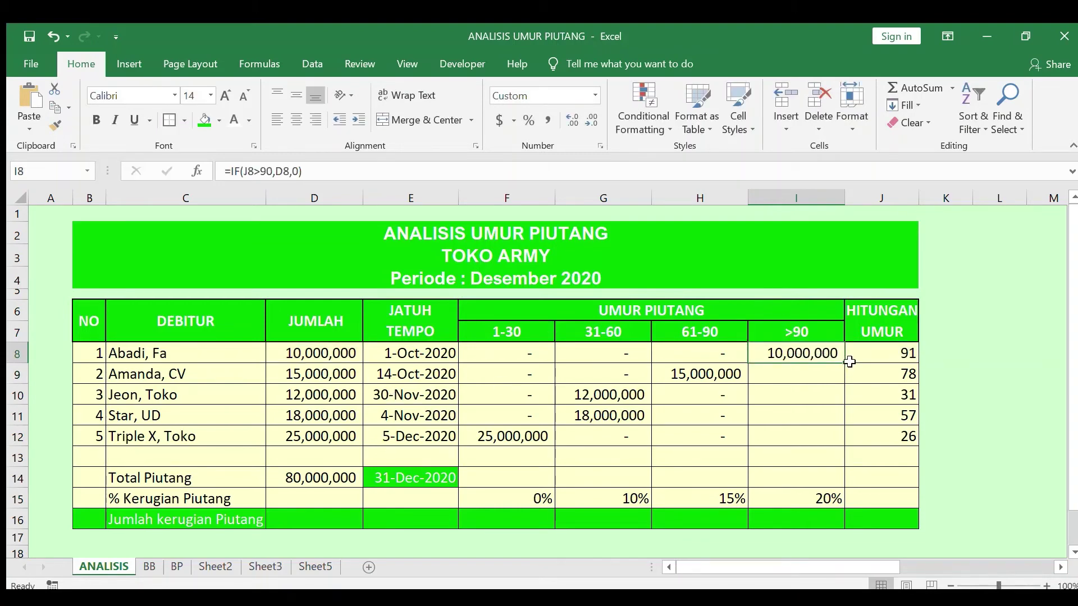
left_click_drag(845, 364, 837, 443)
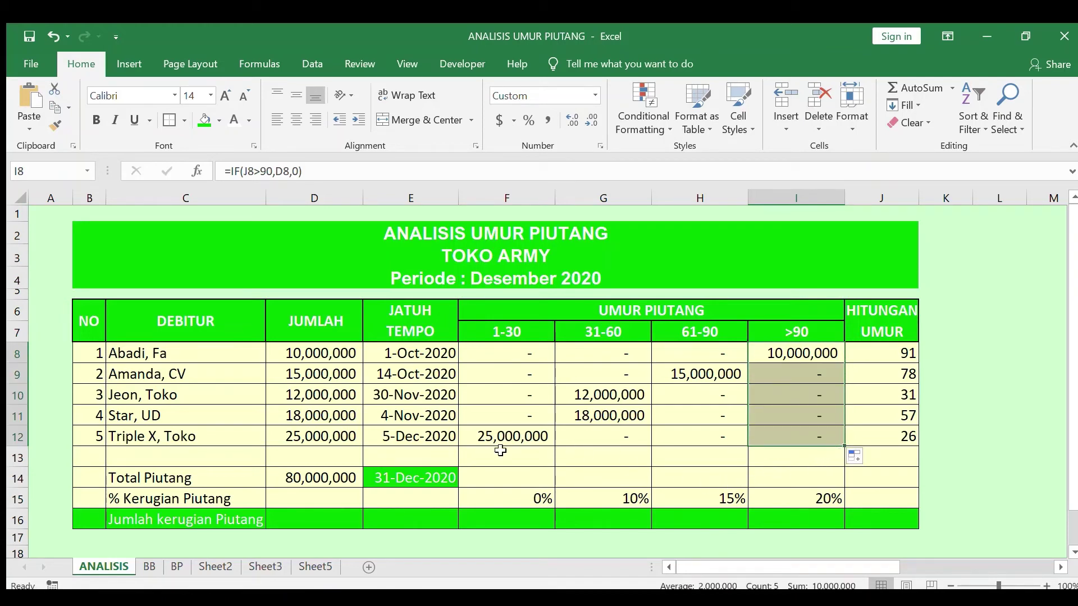
Total the 1-30 day column in F14 with =SUM(F8:F13) and fill the formula across to I14.
left_click(484, 482)
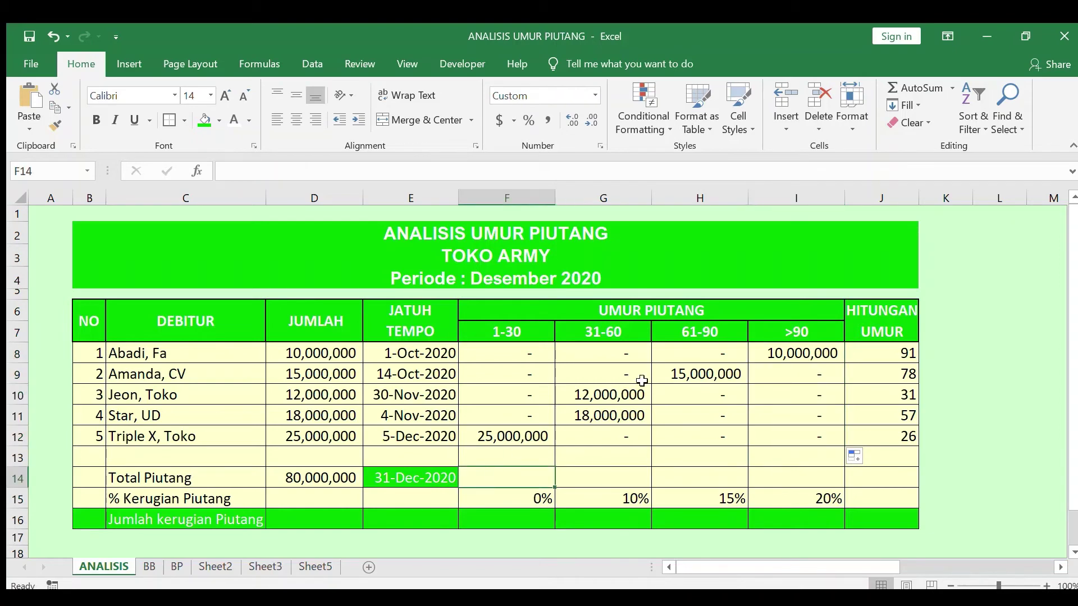
left_click(895, 85)
key("Return")
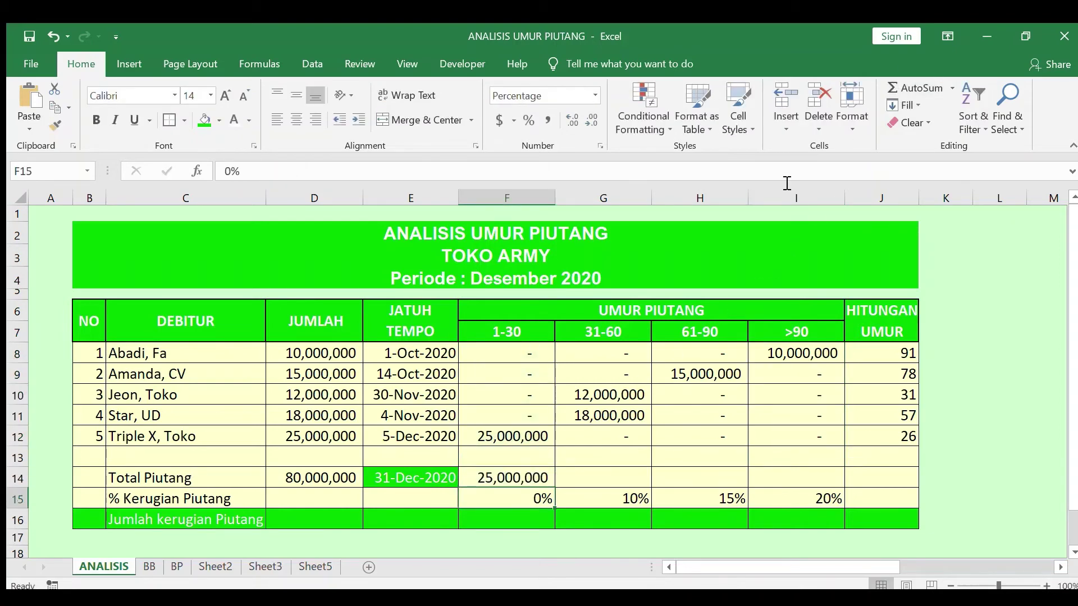
left_click(534, 471)
left_click_drag(554, 490, 809, 484)
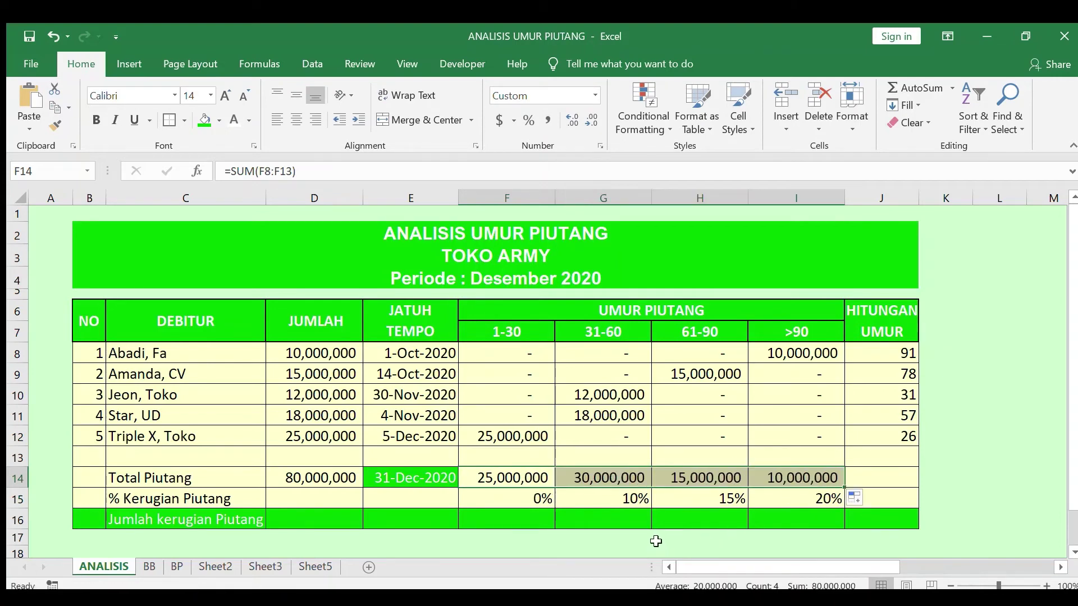
Calculate the 1-30 day receivables loss in F16 with =F14*F15 and fill the formula across to I16.
left_click(533, 498)
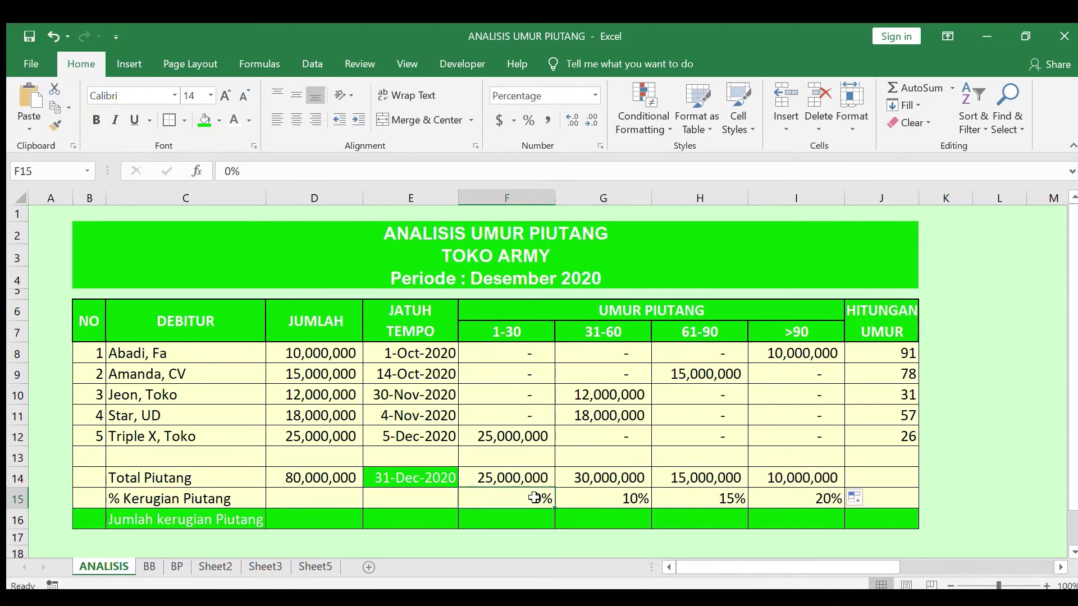
left_click(523, 519)
type("=")
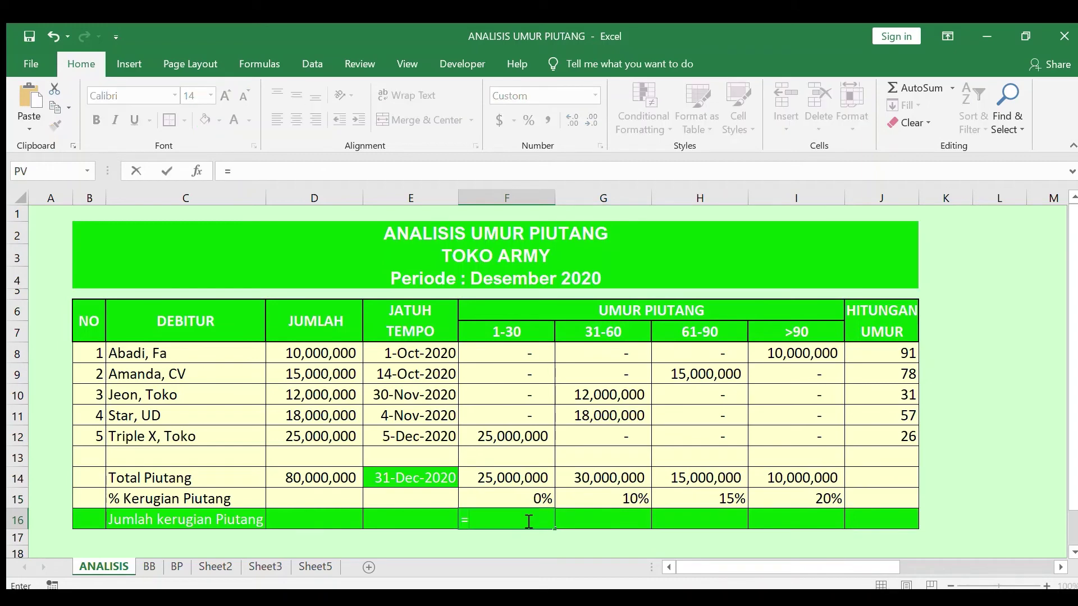
left_click(528, 482)
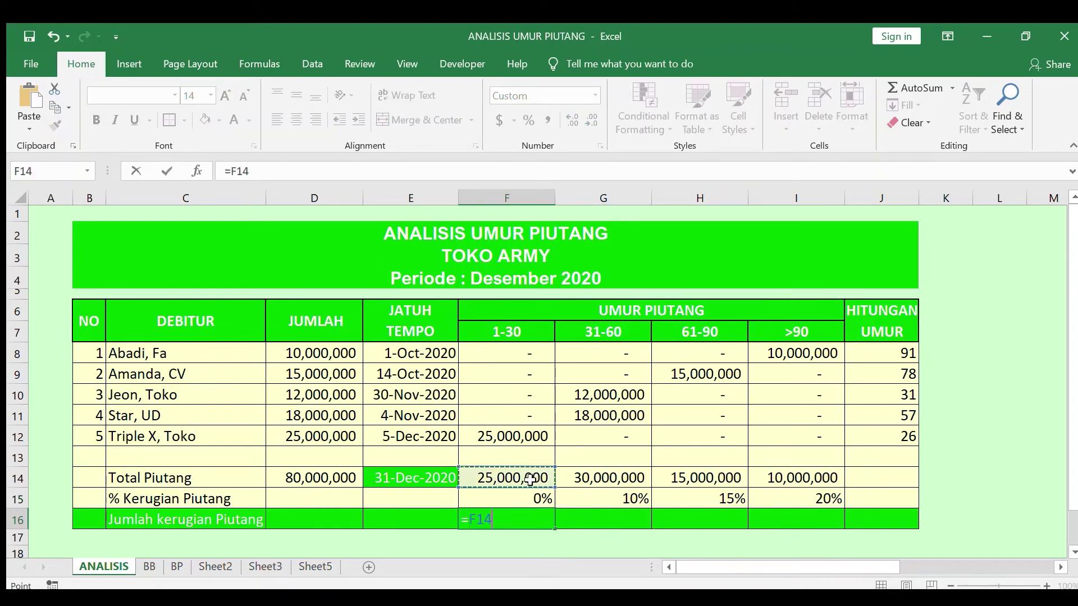
type("*")
left_click(520, 490)
key("Return")
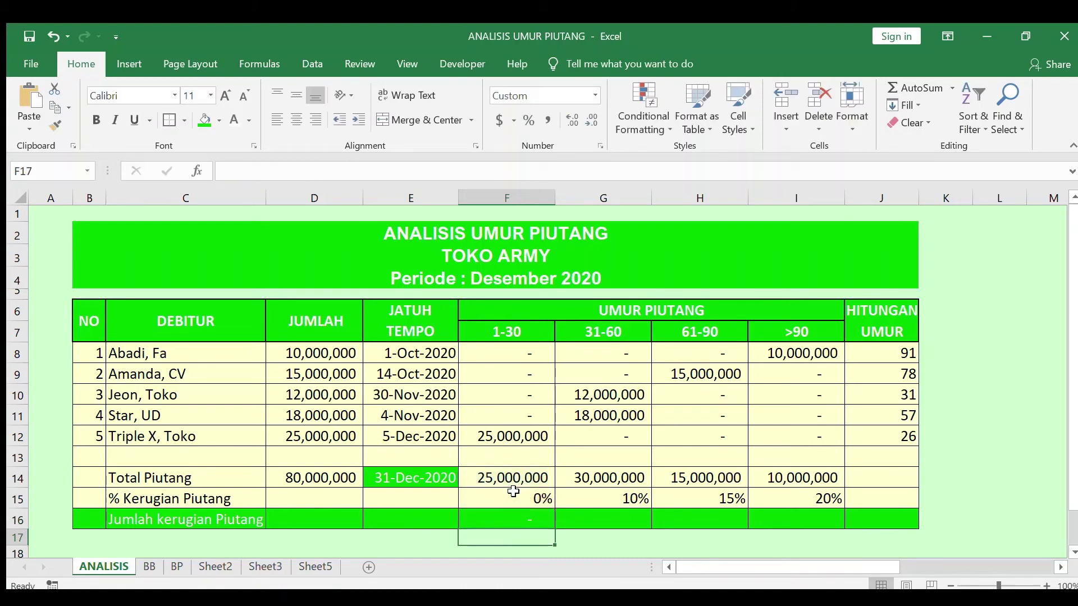
left_click(540, 518)
left_click_drag(555, 530, 818, 526)
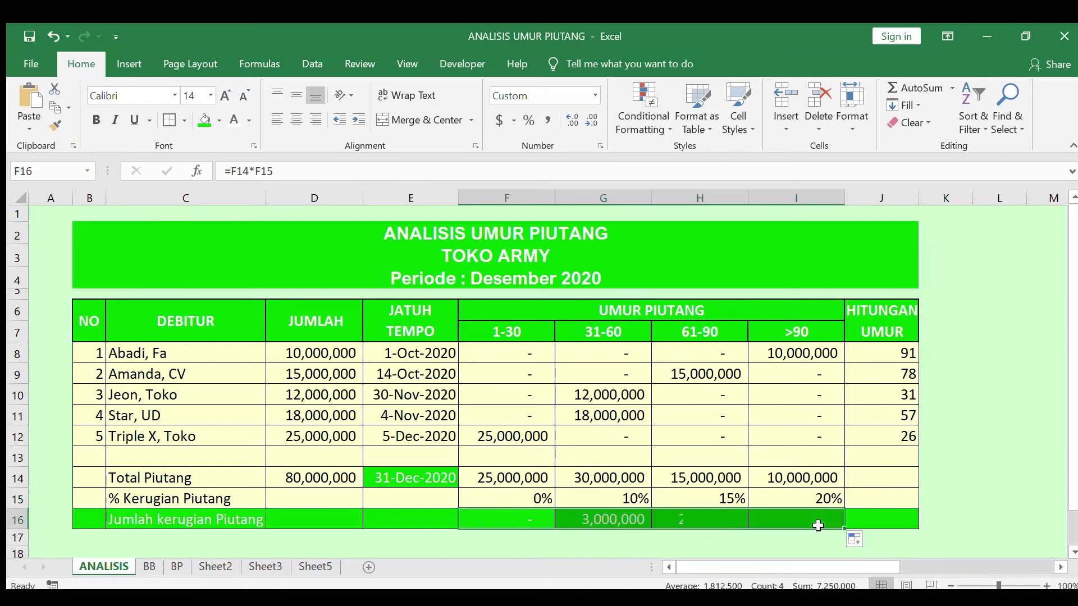
Add up the losses of all four age brackets in D16 with =F16+G16+H16+I16.
left_click(867, 517)
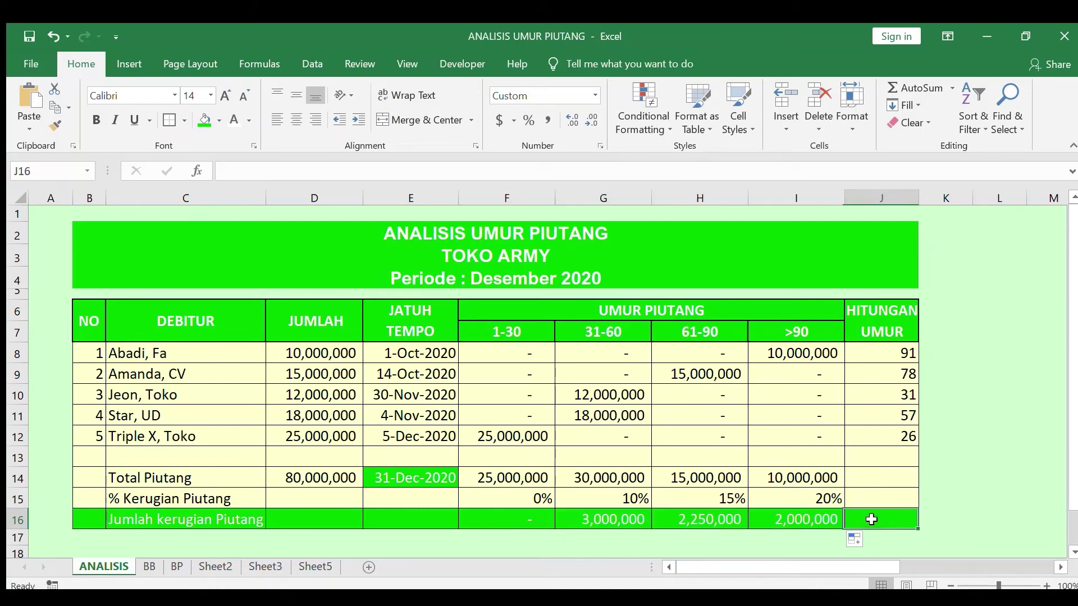
left_click(306, 520)
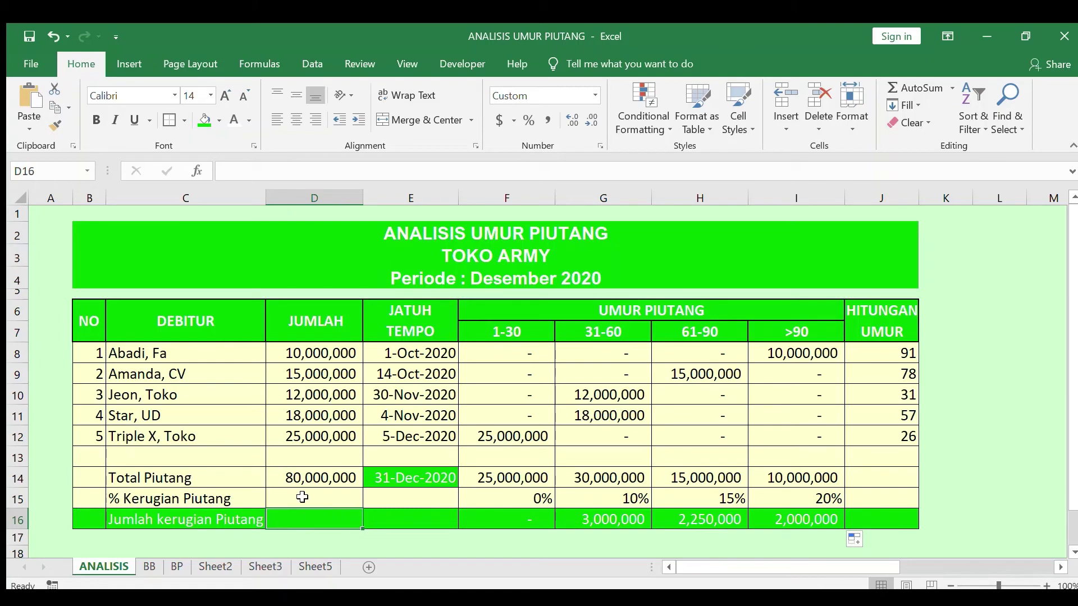
type("=")
left_click(482, 513)
type("+")
left_click(630, 525)
type("+")
left_click(681, 514)
type("+")
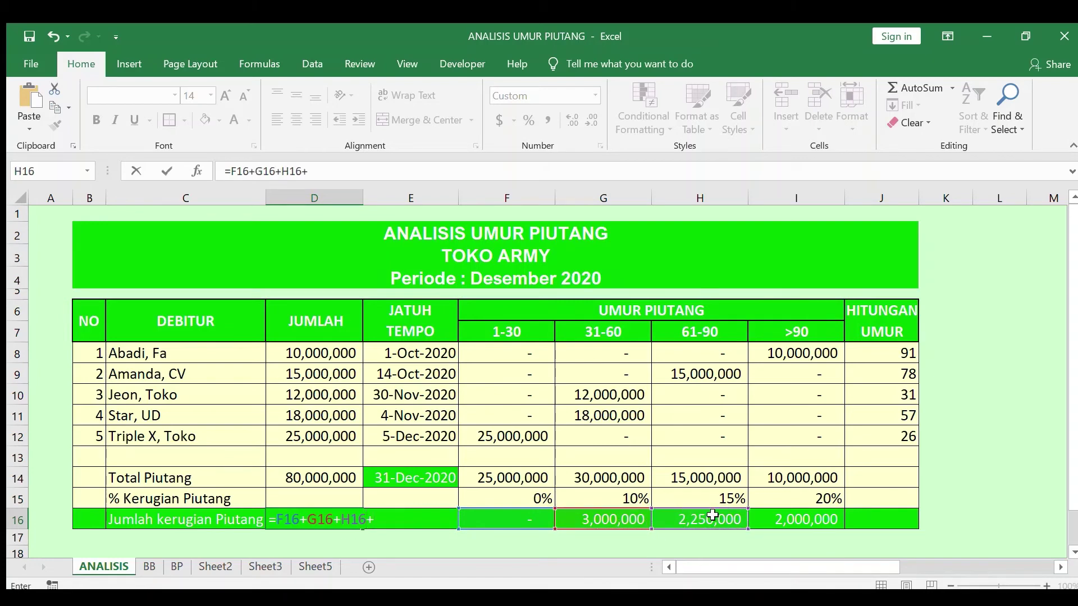
left_click(759, 523)
key("Return")
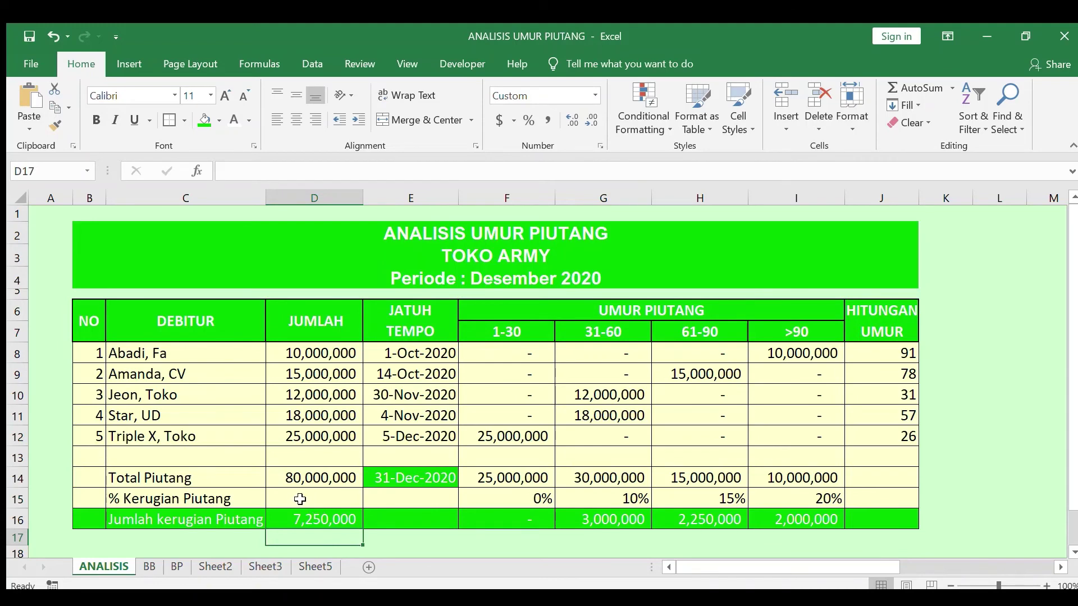
On the BB sheet, enter =ANALISIS!D16-BB!O14 as the 31 Des credit in M15 and shade the cell light yellow.
left_click(149, 566)
scroll(869, 459, "up", 2)
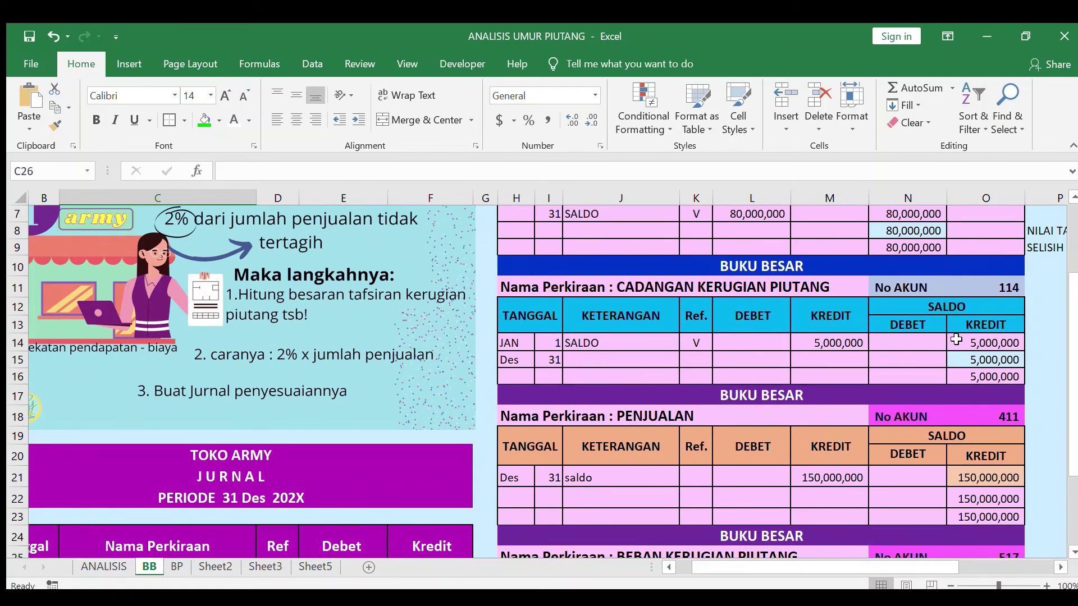
left_click(986, 355)
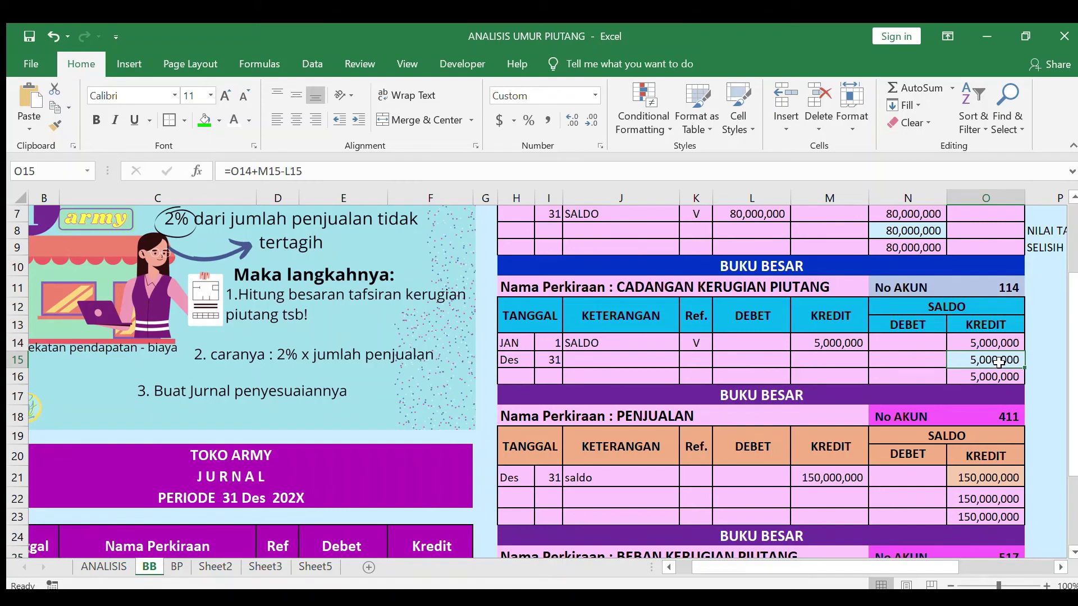
left_click(802, 355)
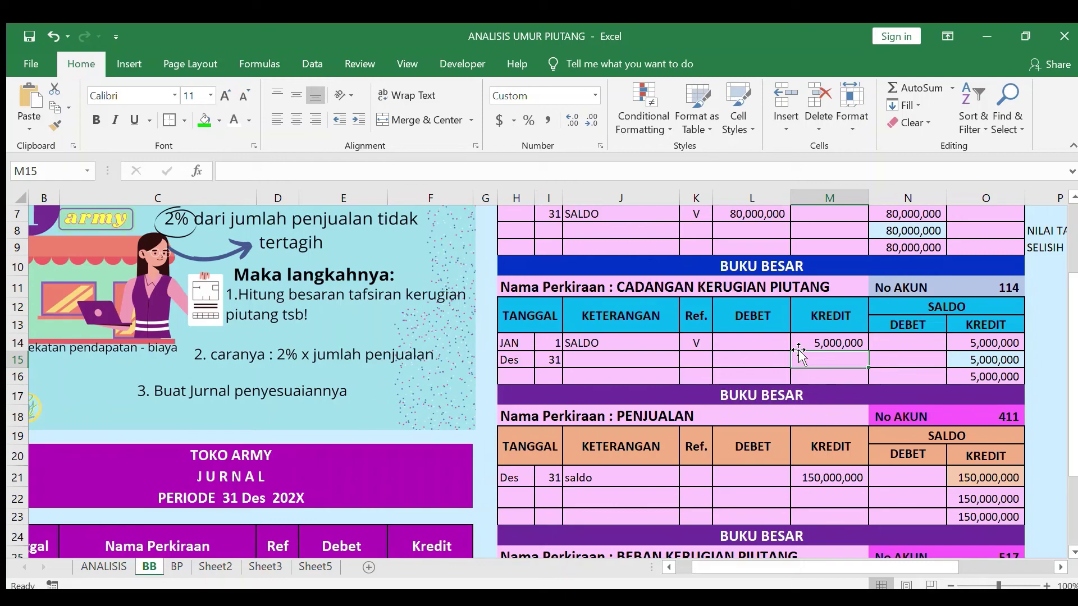
type("=")
left_click(104, 567)
left_click(307, 514)
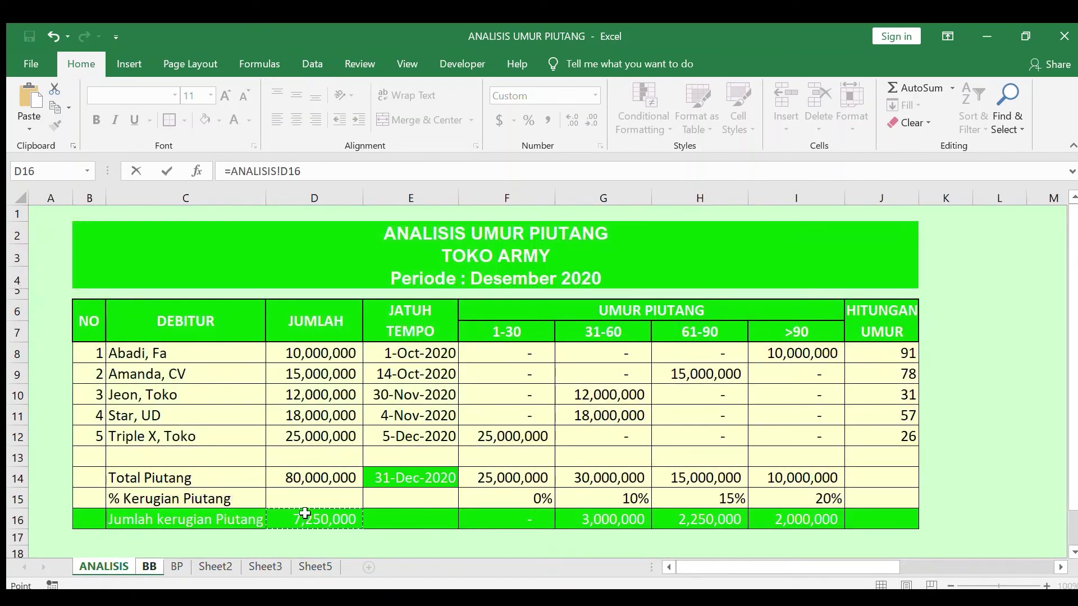
type("-")
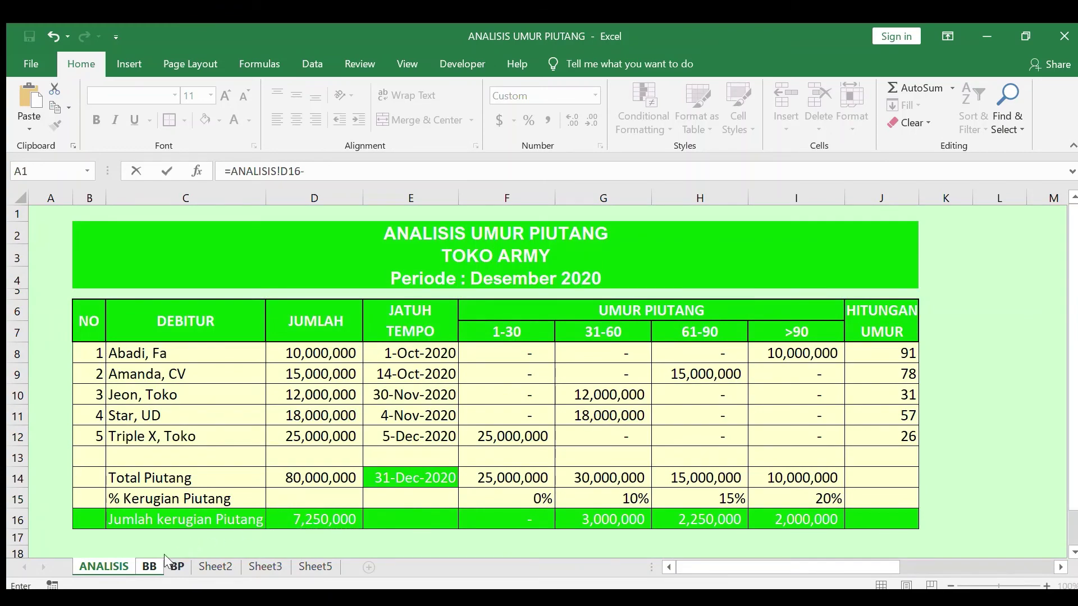
left_click(150, 567)
left_click(994, 339)
key("Return")
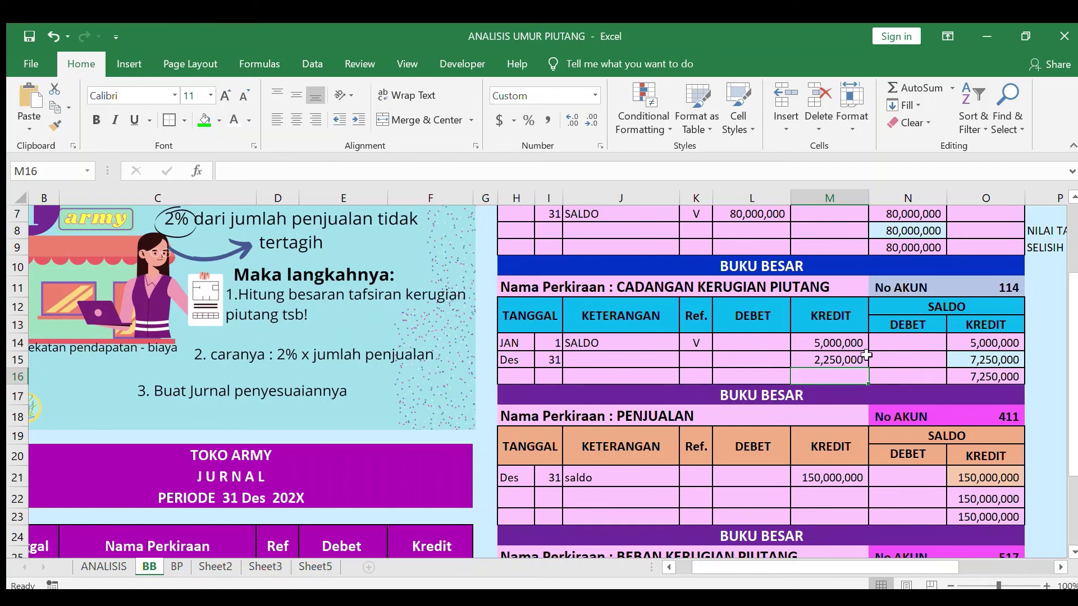
left_click(846, 359)
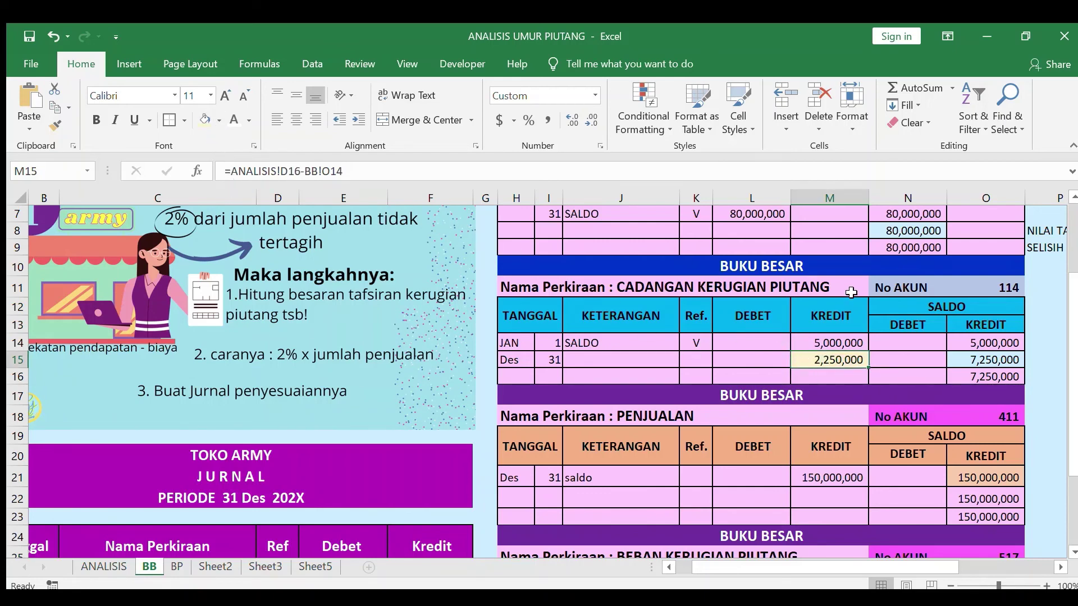
left_click(830, 314)
Check the journal and ledger tables on the BB sheet and the 31 Des credit balance formula in O15.
scroll(729, 343, "down", 1)
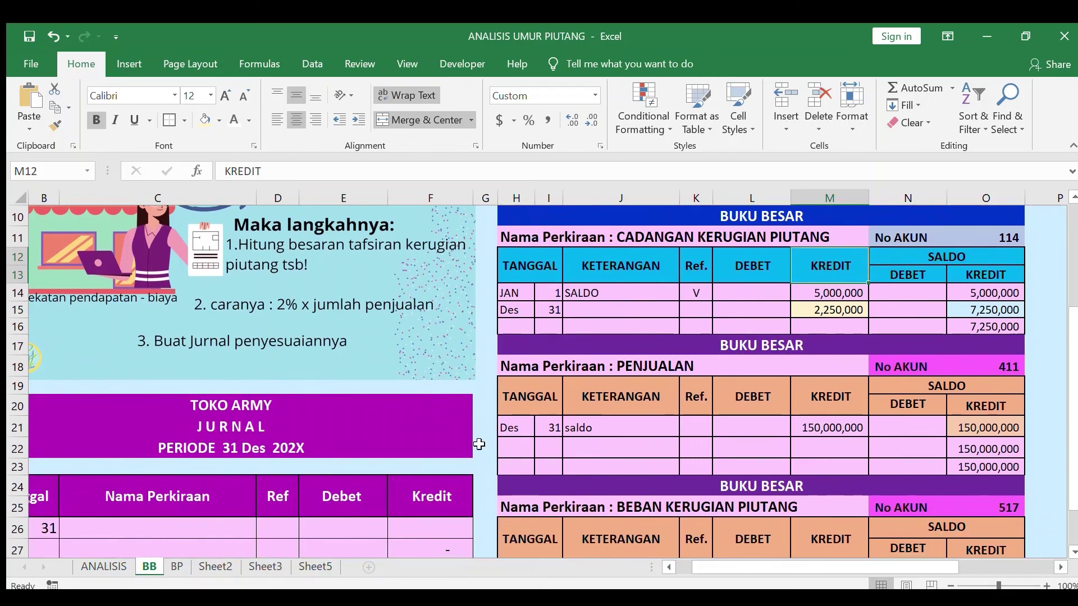
scroll(393, 465, "down", 2)
scroll(795, 301, "up", 1)
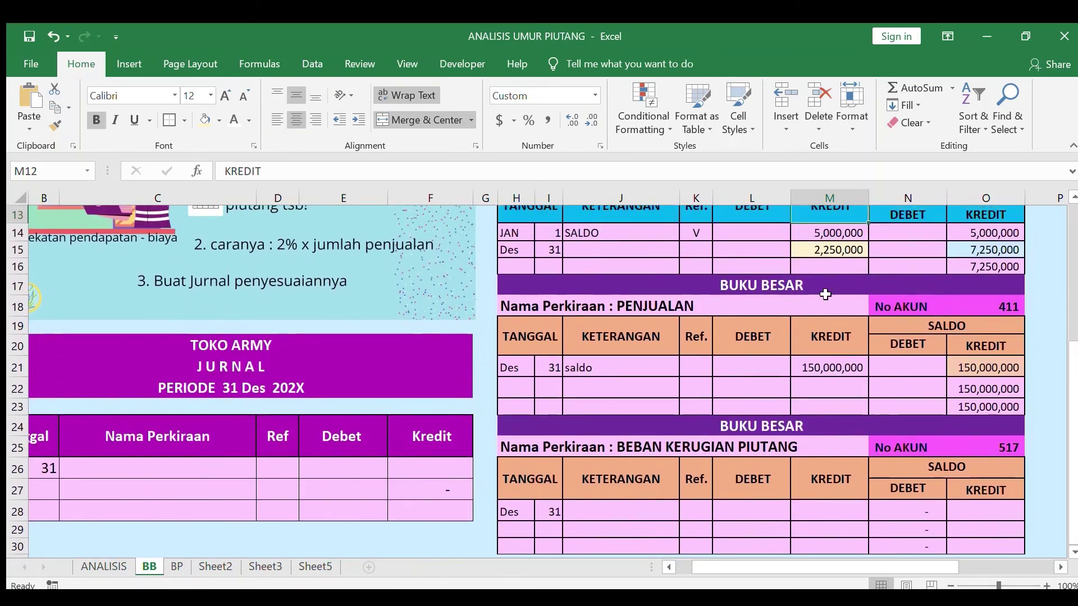
left_click(975, 249)
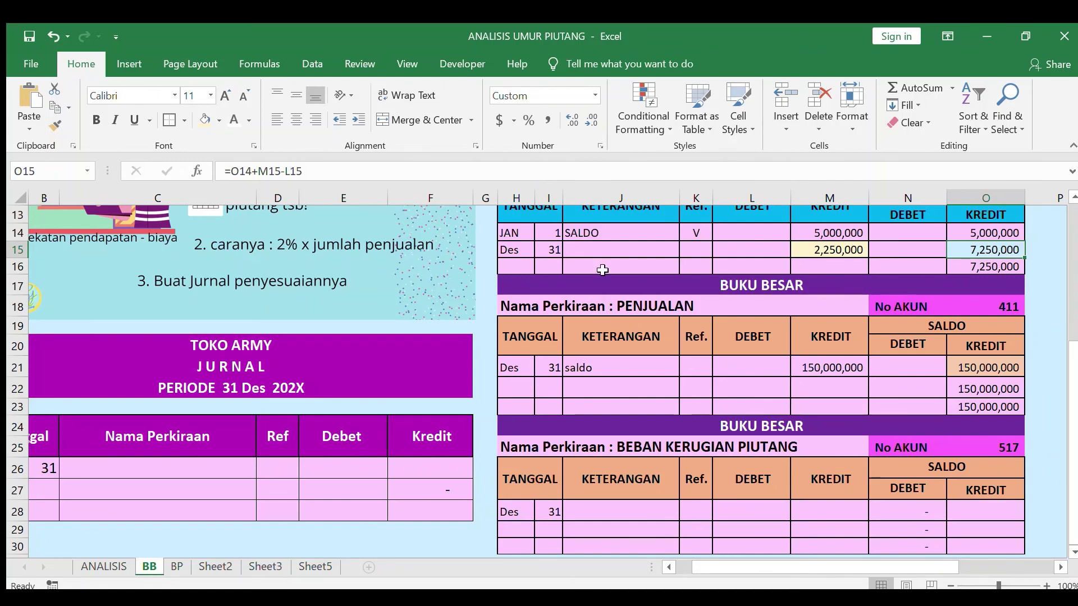
left_click(585, 251)
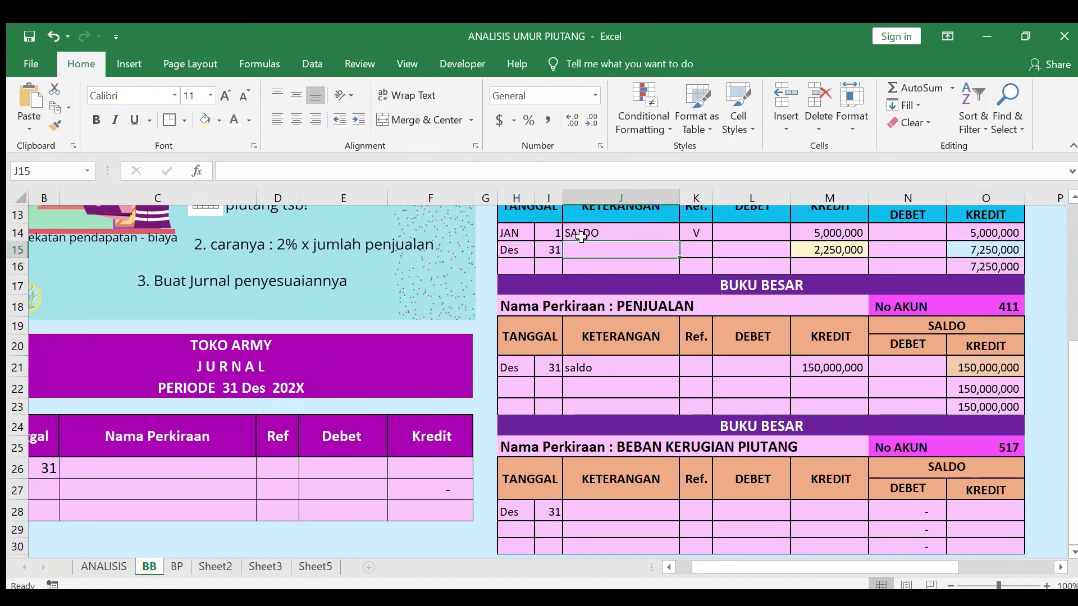
Enter "Beban Kerugian piutang" in C26 and "Cadangan kerugian piutang" in C27 as the journal's account names.
left_click(131, 475)
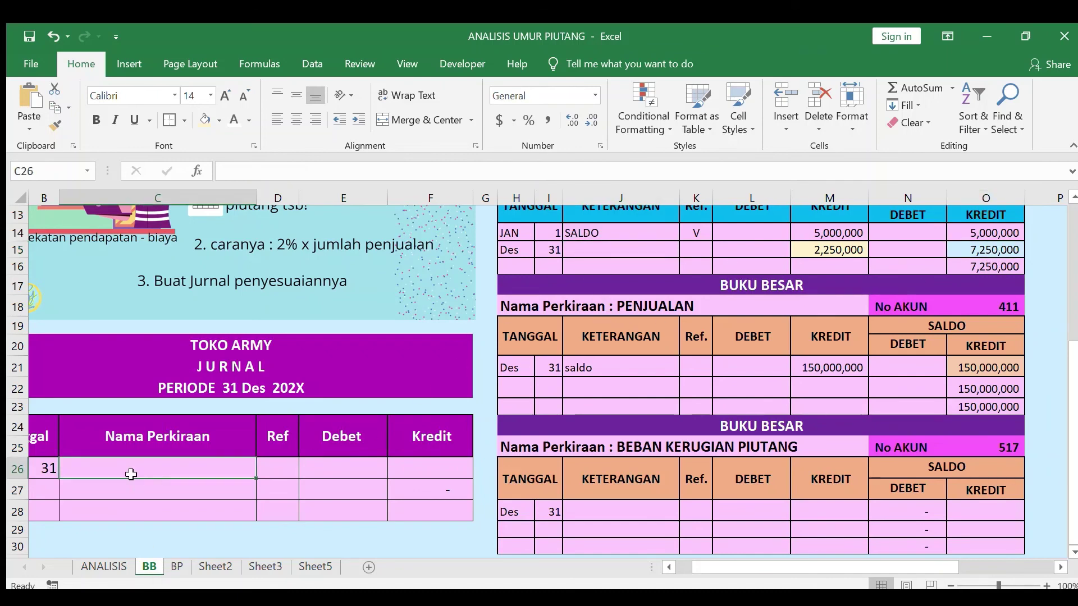
type("B")
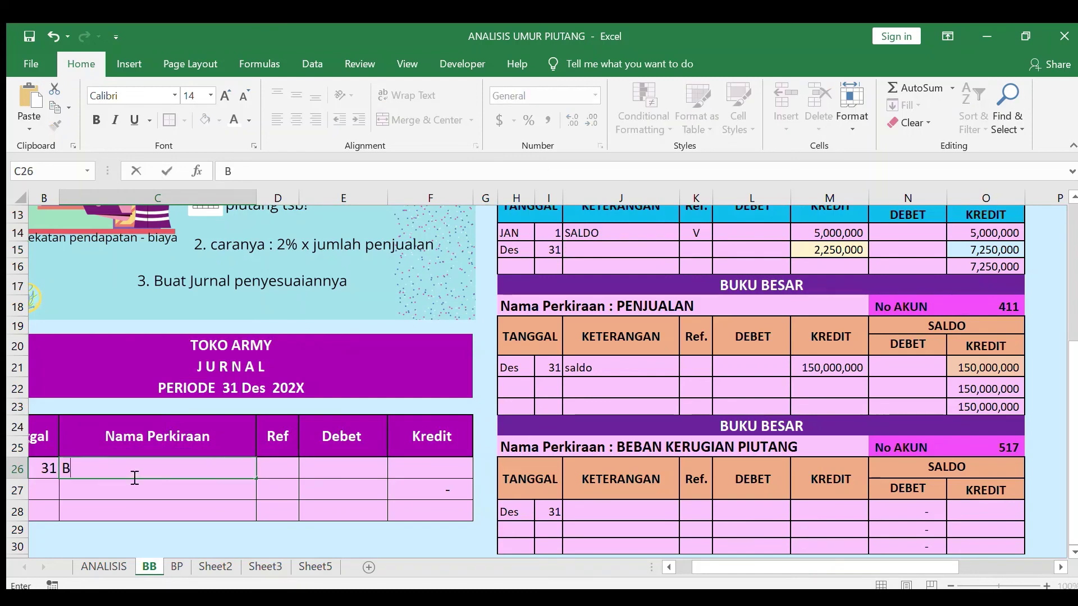
type("eban Kerugian piutang")
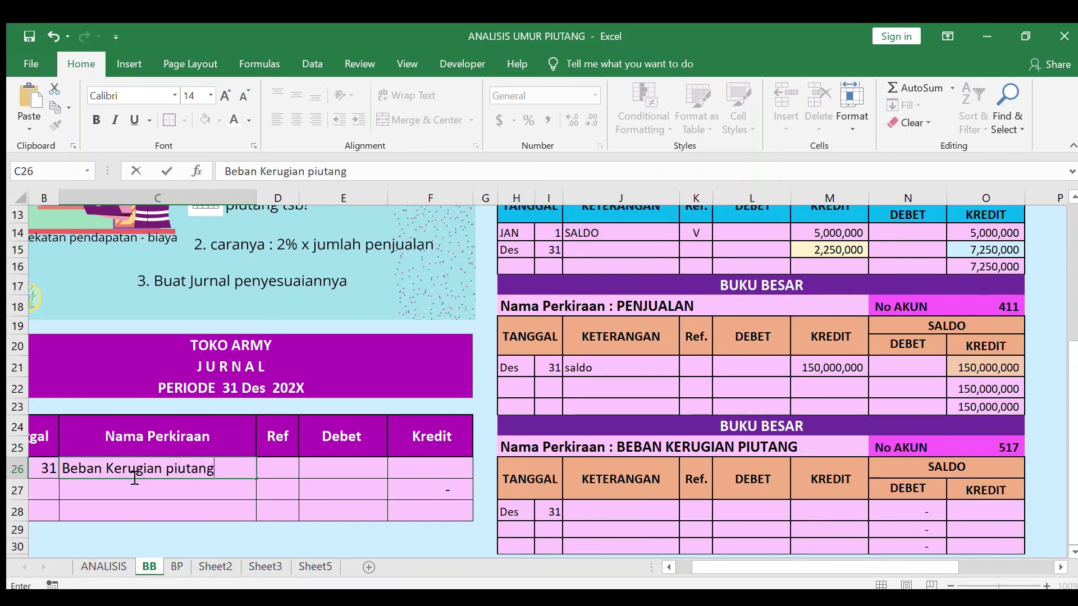
key("Return")
type("Cadangan kerugian piutang")
key("Return")
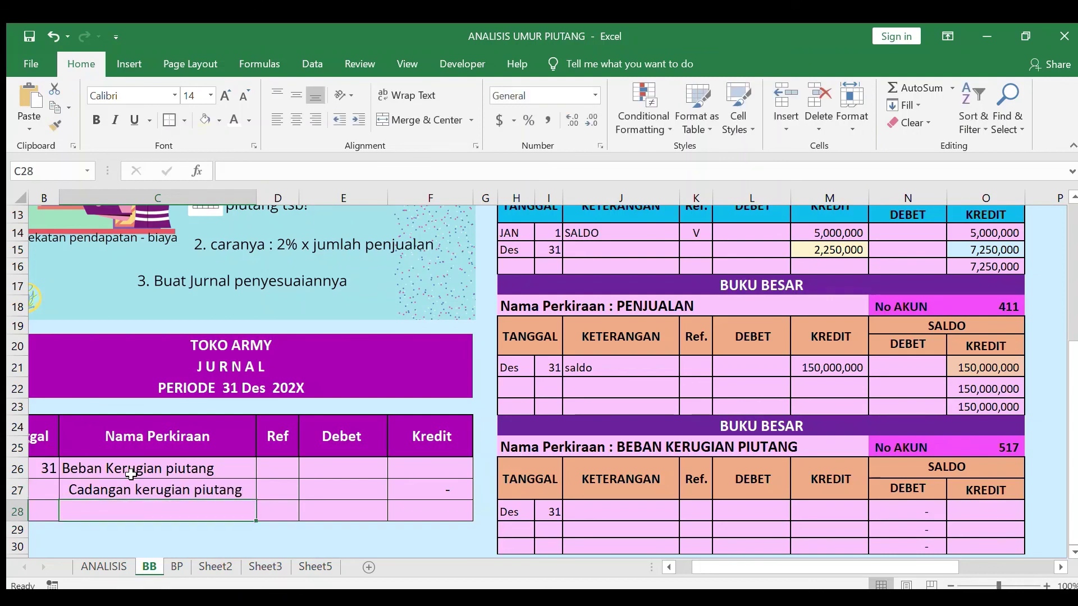
Link the journal debit of Beban Kerugian piutang in E26 to the 31 Des ledger credit with =M15.
left_click(327, 464)
type("=")
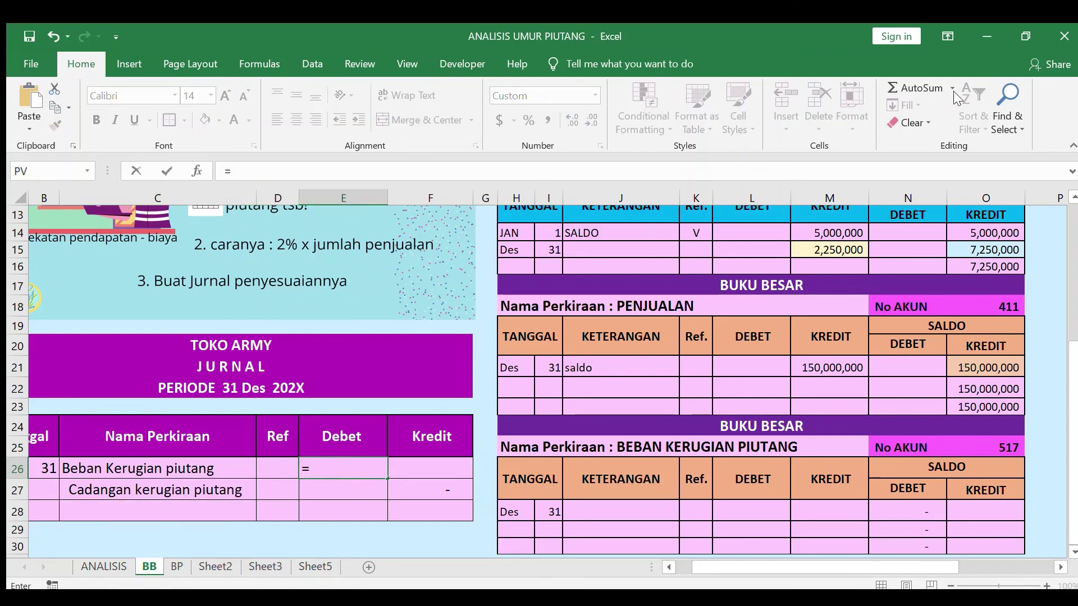
left_click(845, 249)
key("Return")
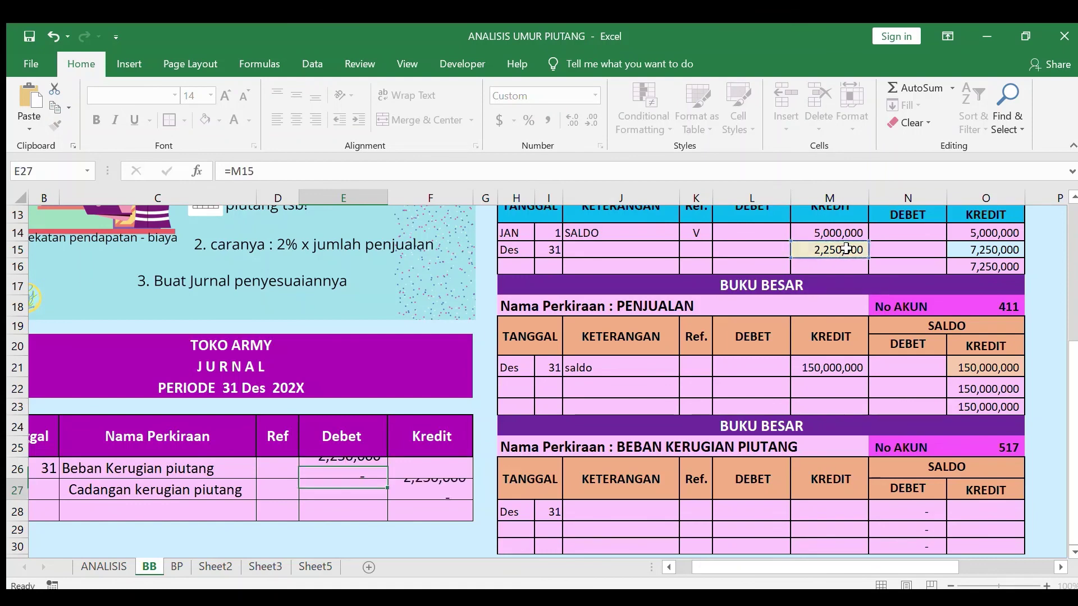